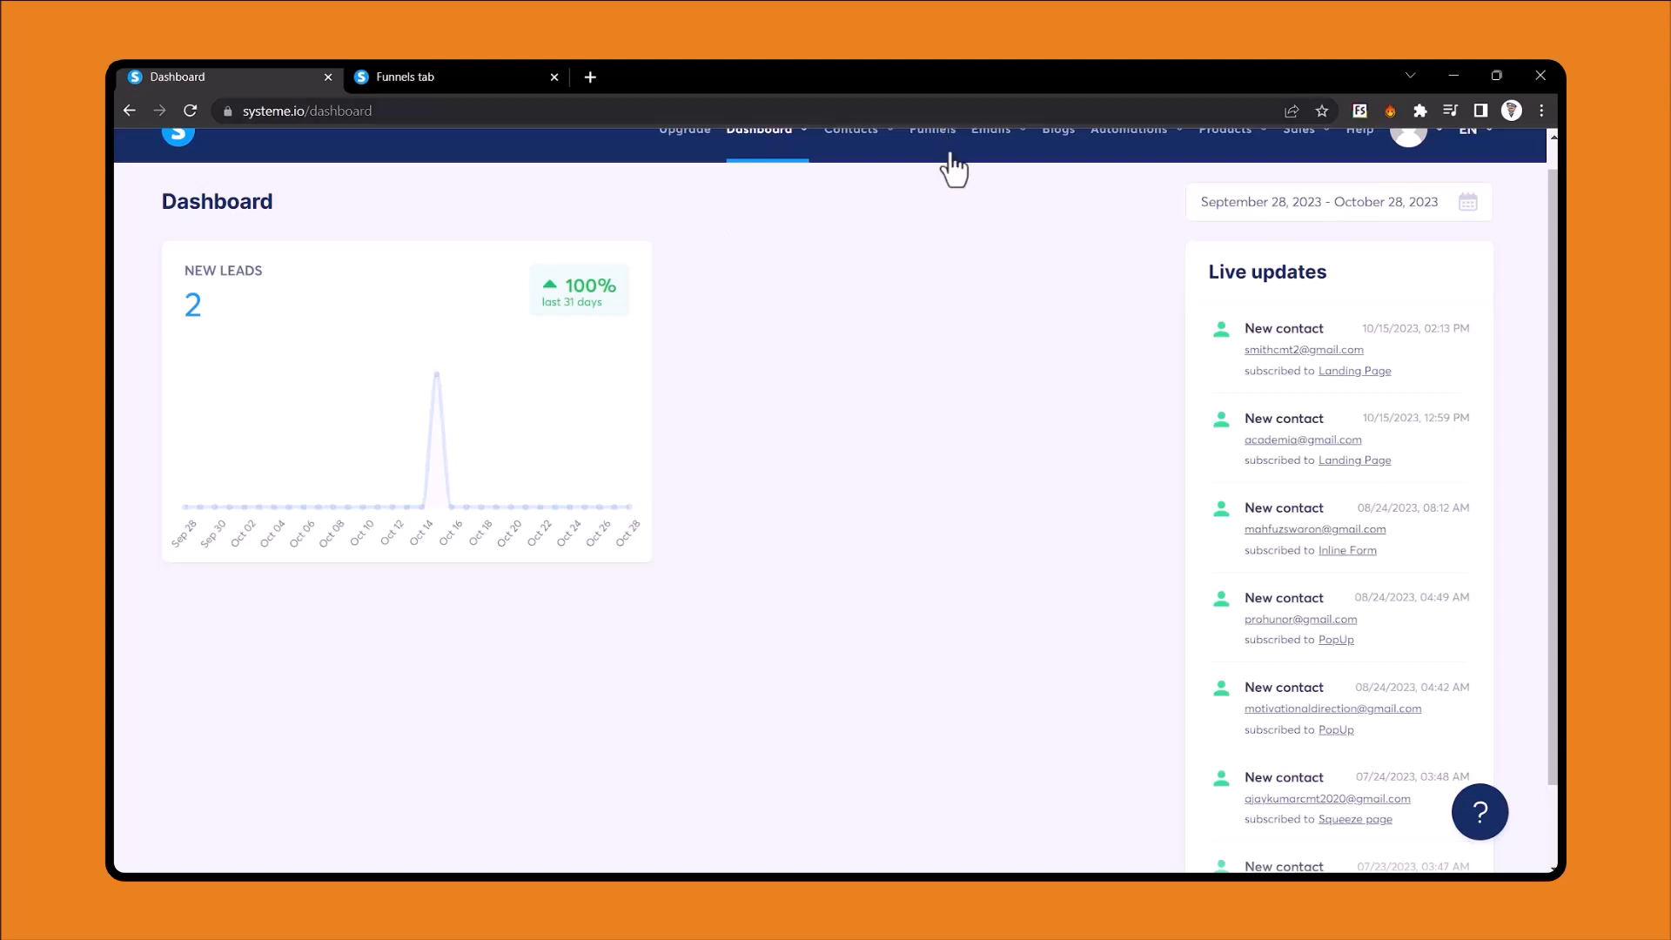
Start a new funnel from the funnels list and name it Lead Magnet.
click(933, 130)
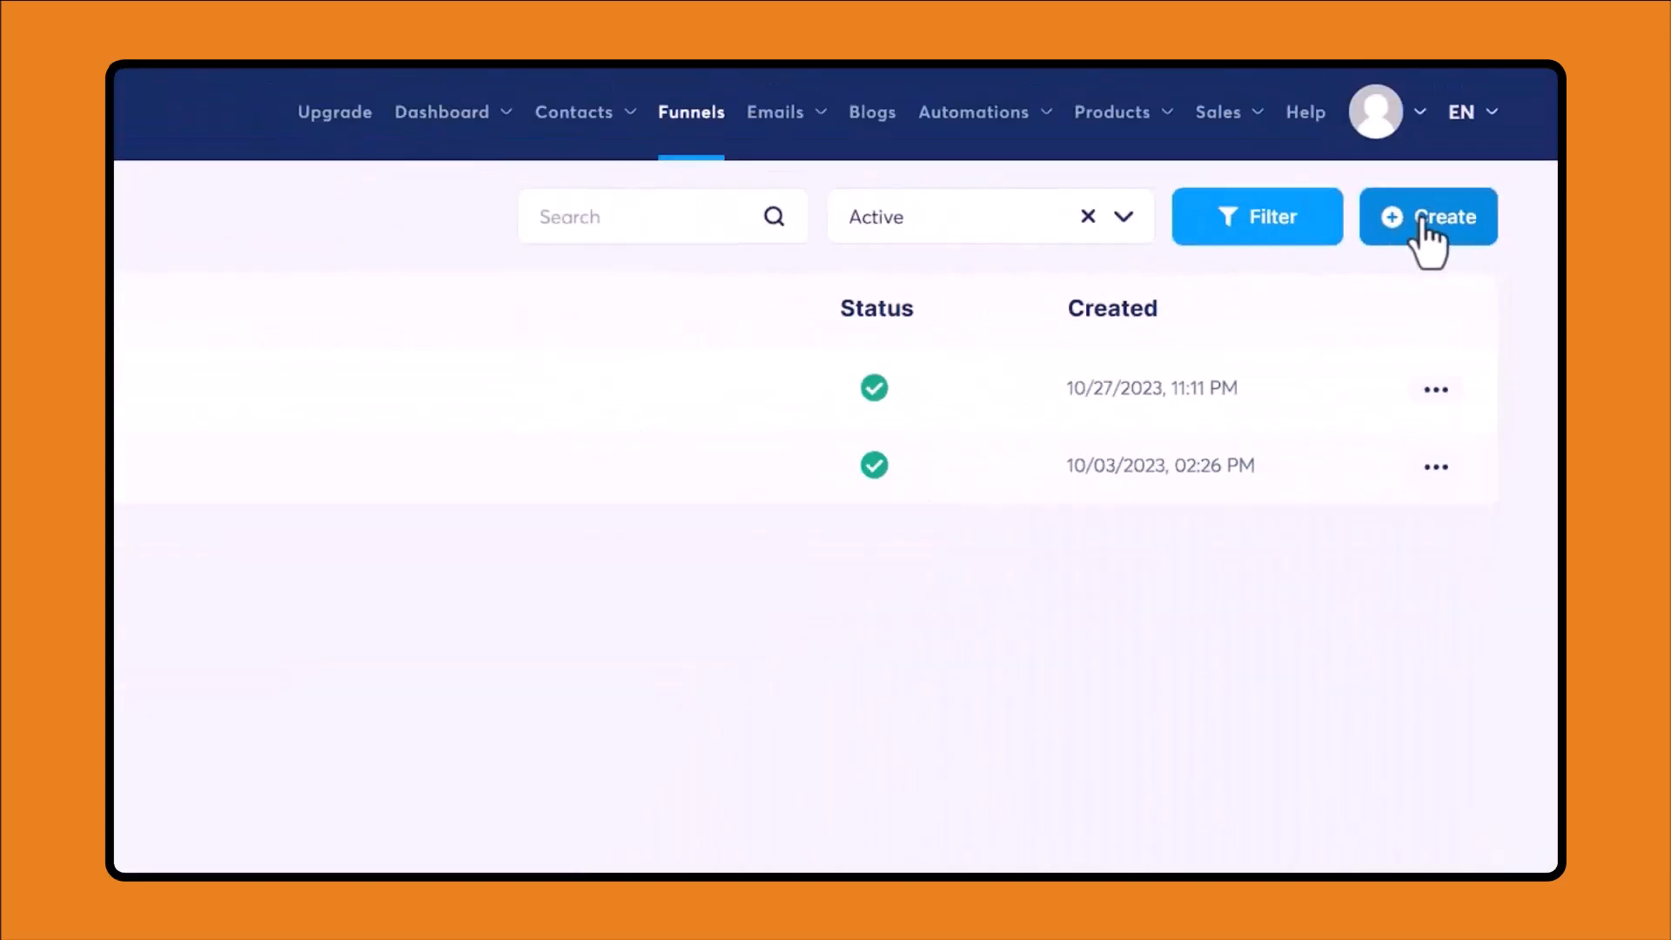
click(1422, 219)
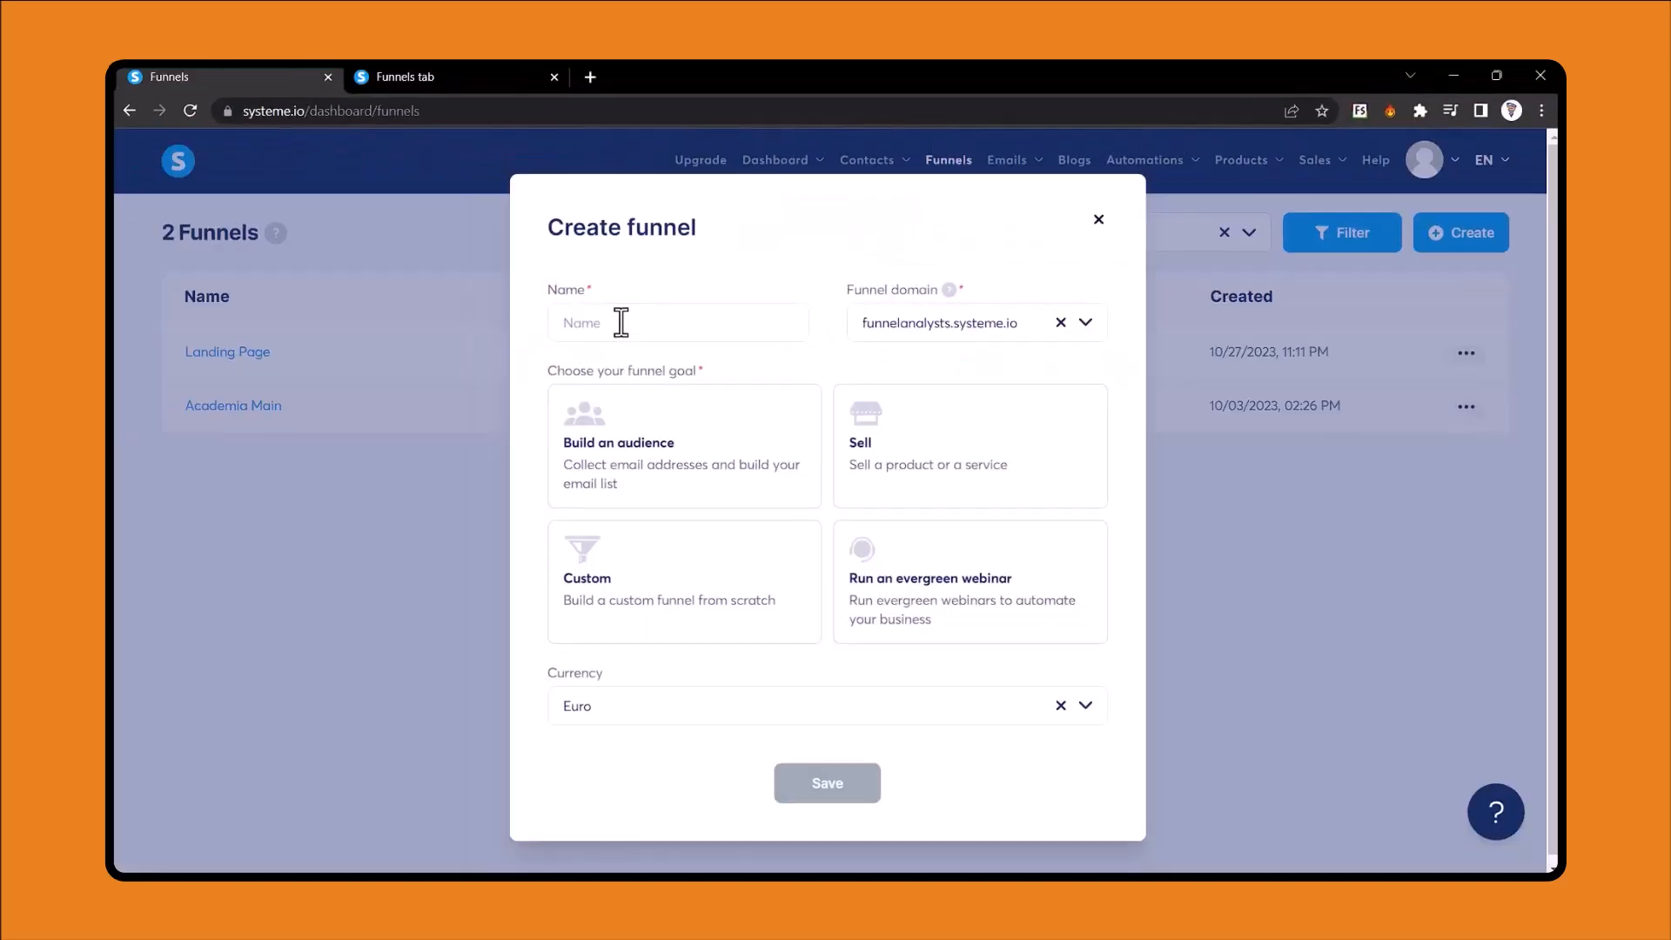
click(621, 322)
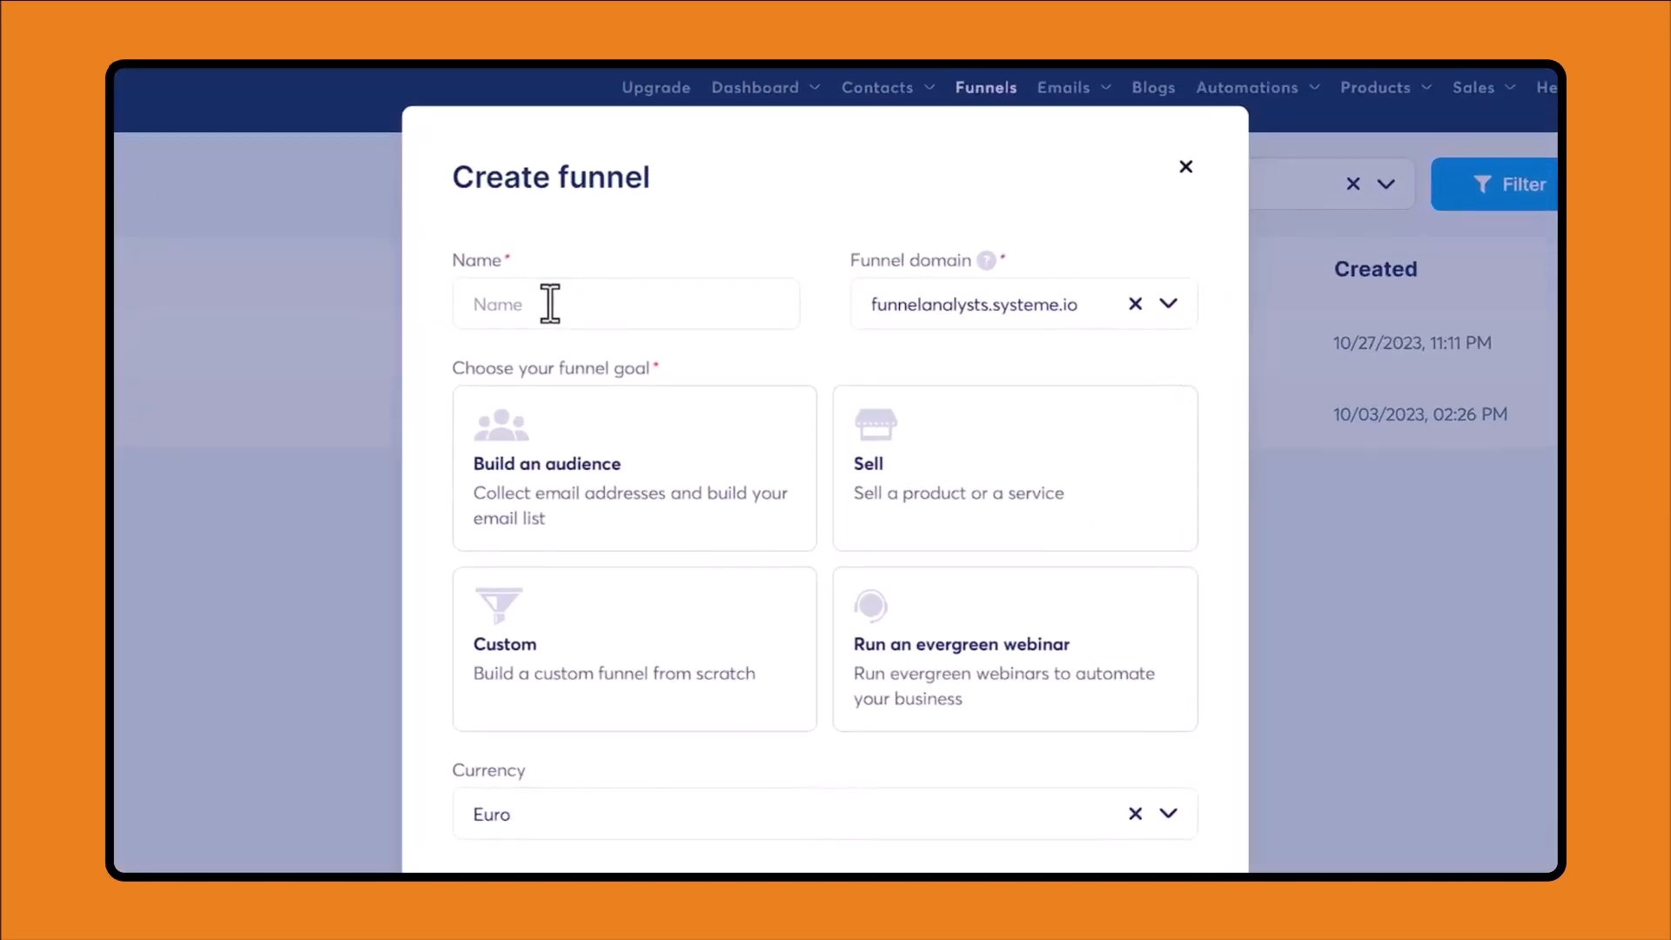
text(Lead ma)
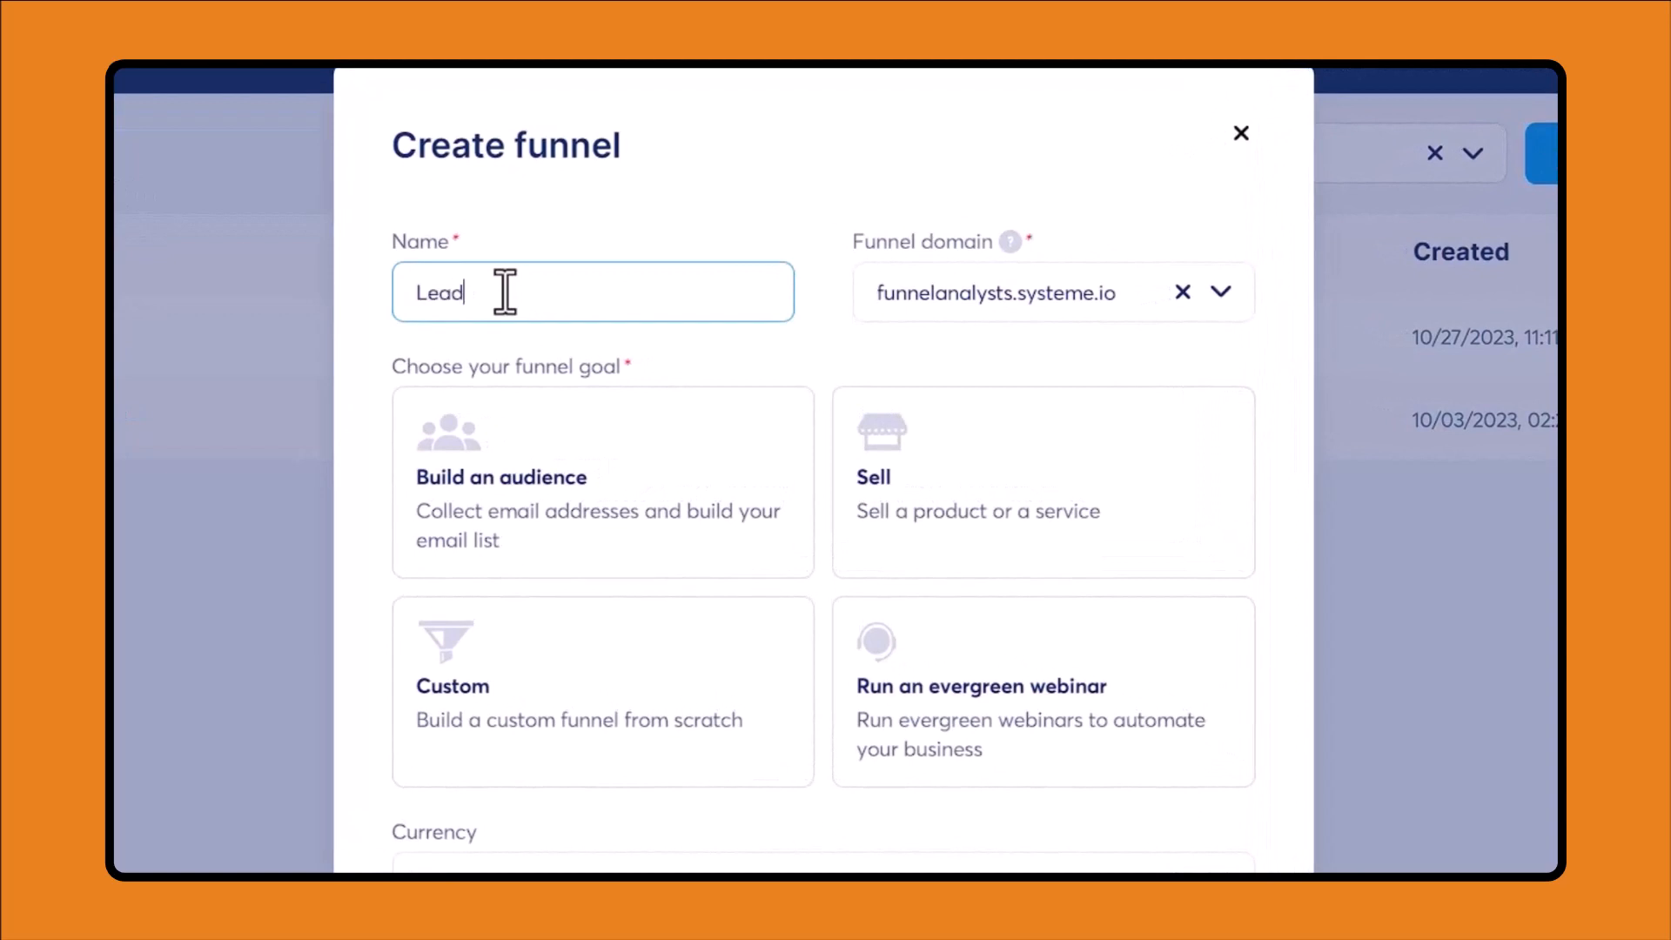
key(BackSpace)
key(BackSpace)
text(Magnet)
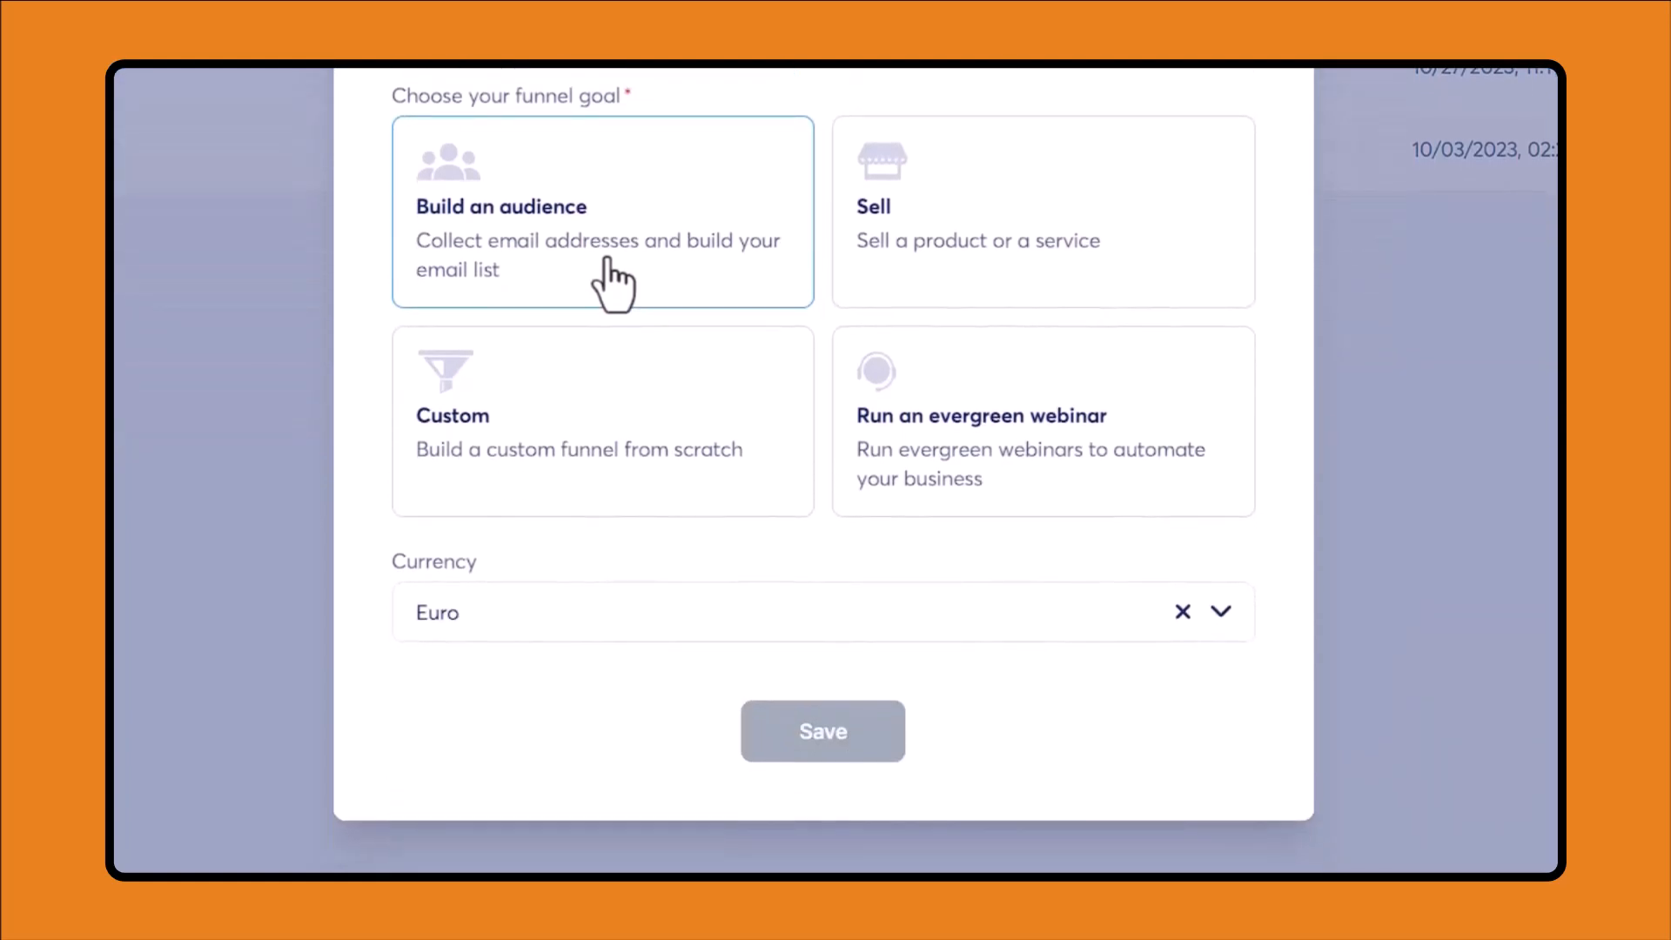
Set the funnel goal to Build an audience and the currency to U.S. Dollar, and save the funnel.
click(614, 283)
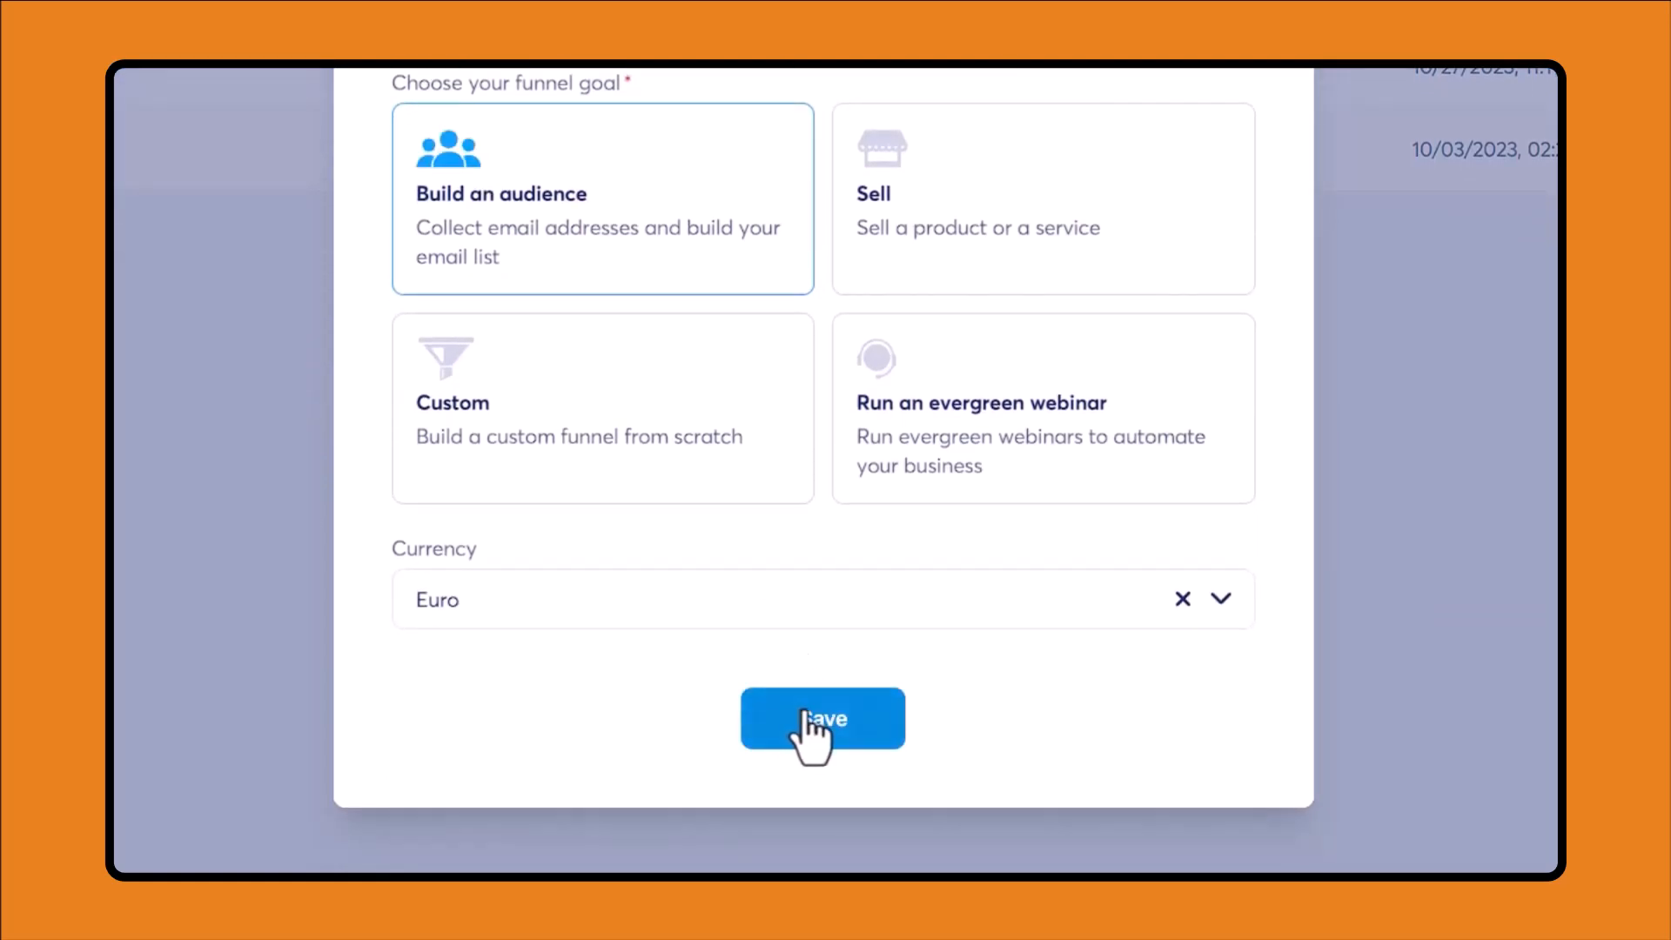
click(771, 592)
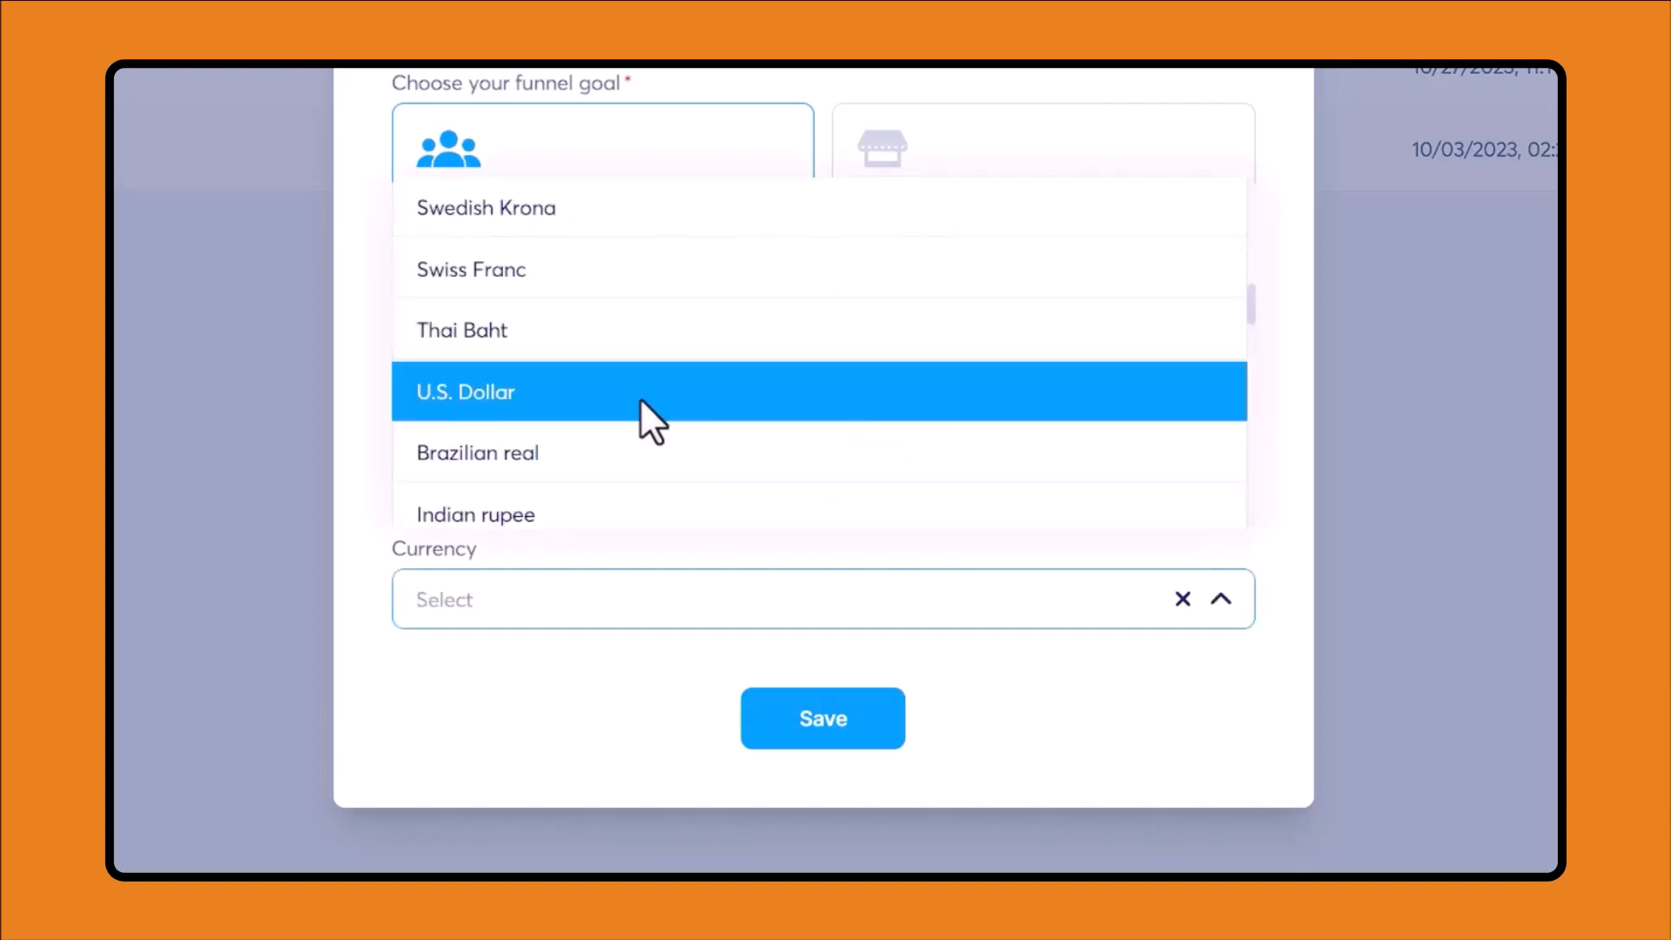
click(495, 391)
click(816, 728)
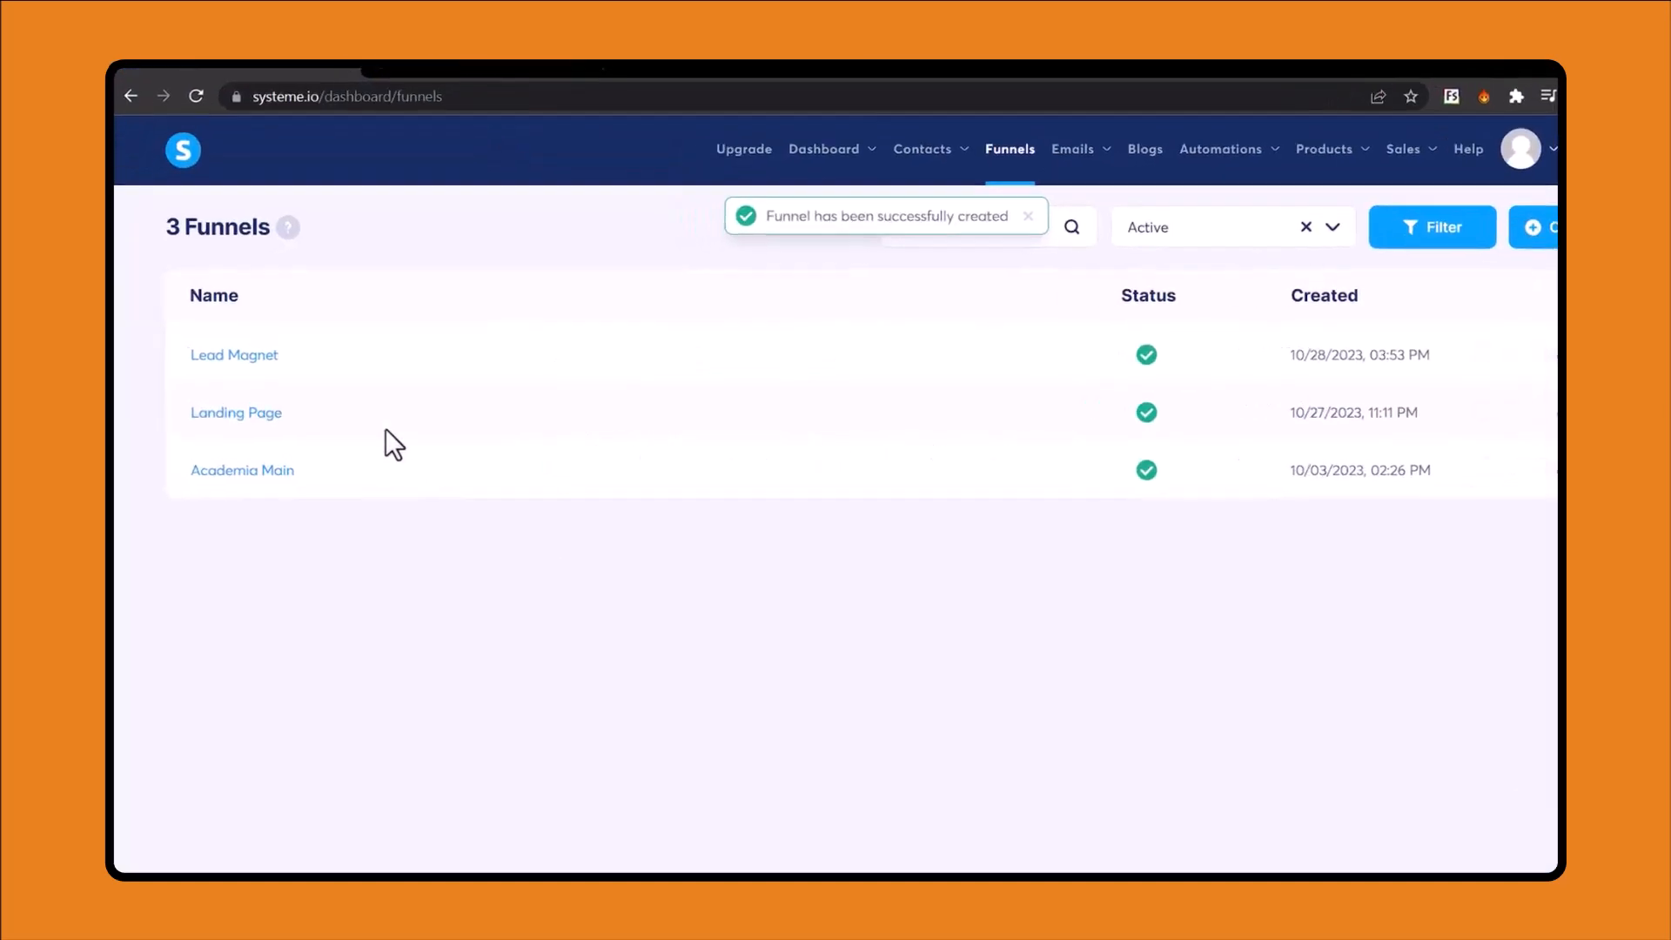
Open the Lead Magnet funnel, preview the "How to Launch a New Business" template and select it for the squeeze page.
click(230, 355)
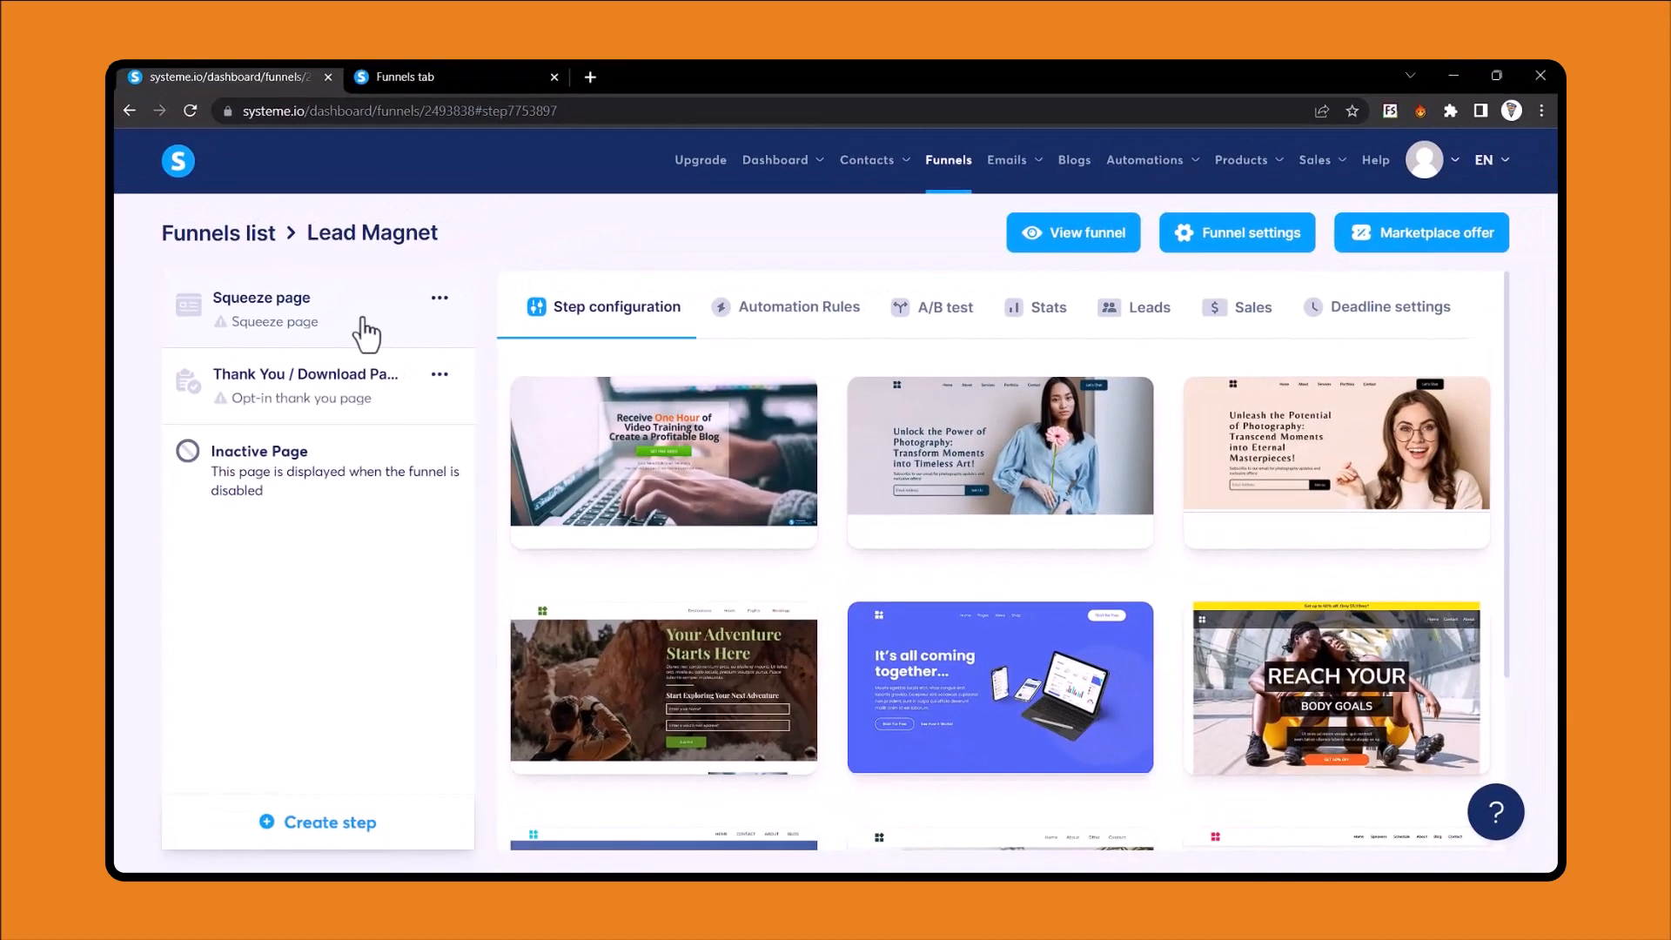
mouse_move(1041, 559)
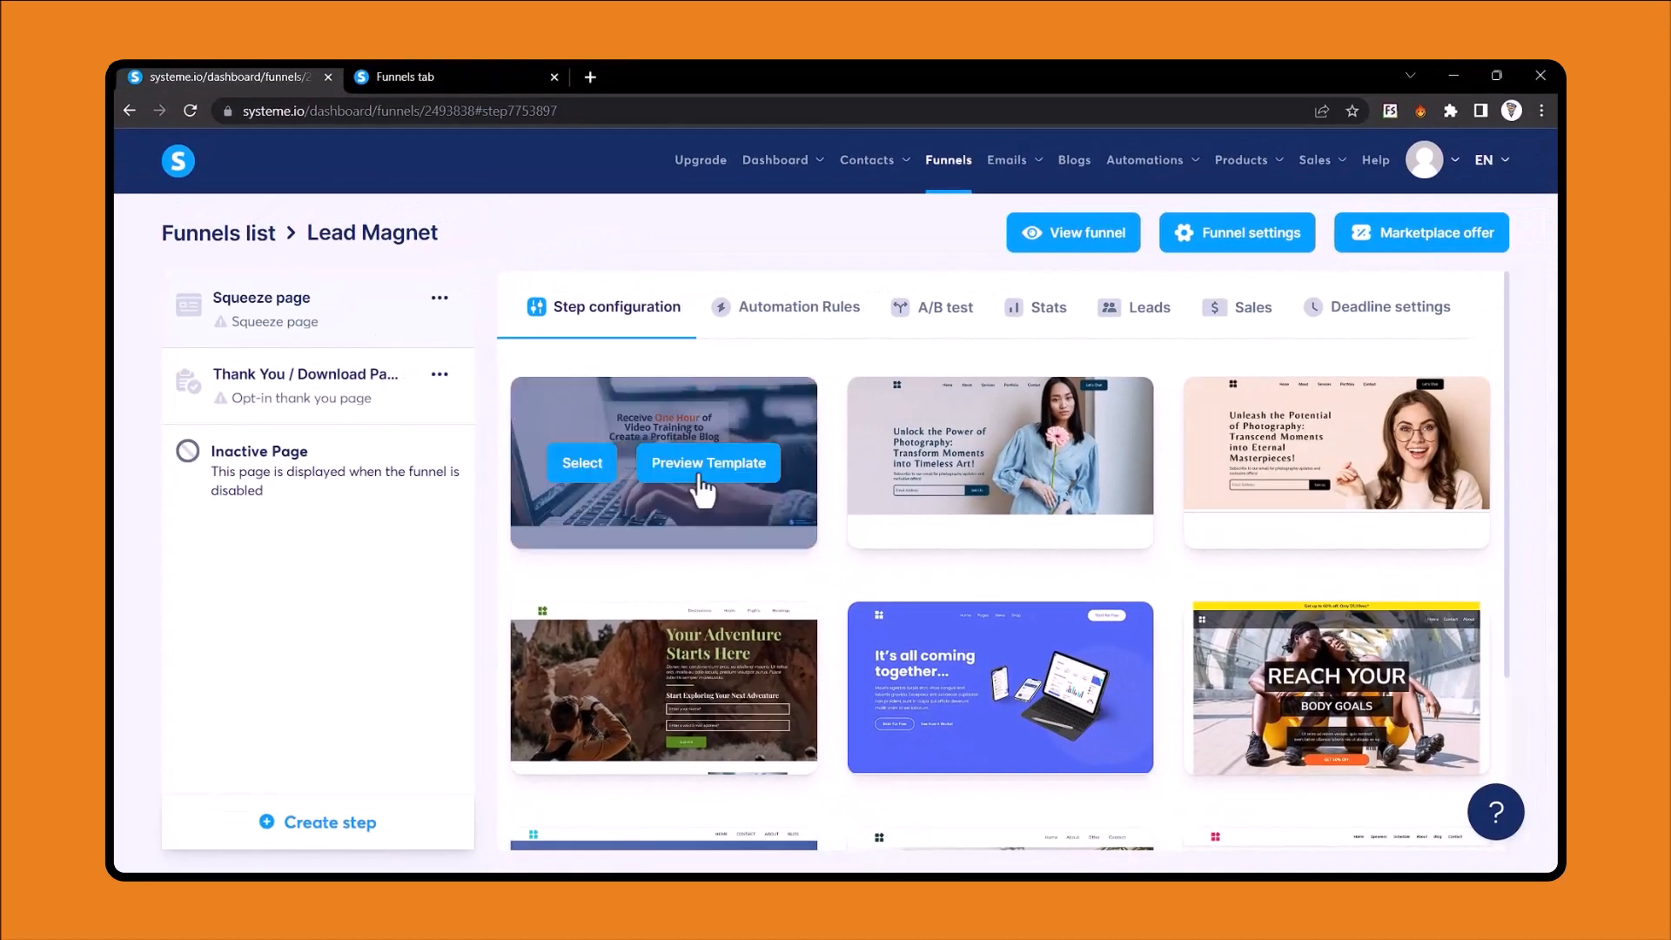
scroll(731, 557, down, 3)
scroll(730, 542, up, 1)
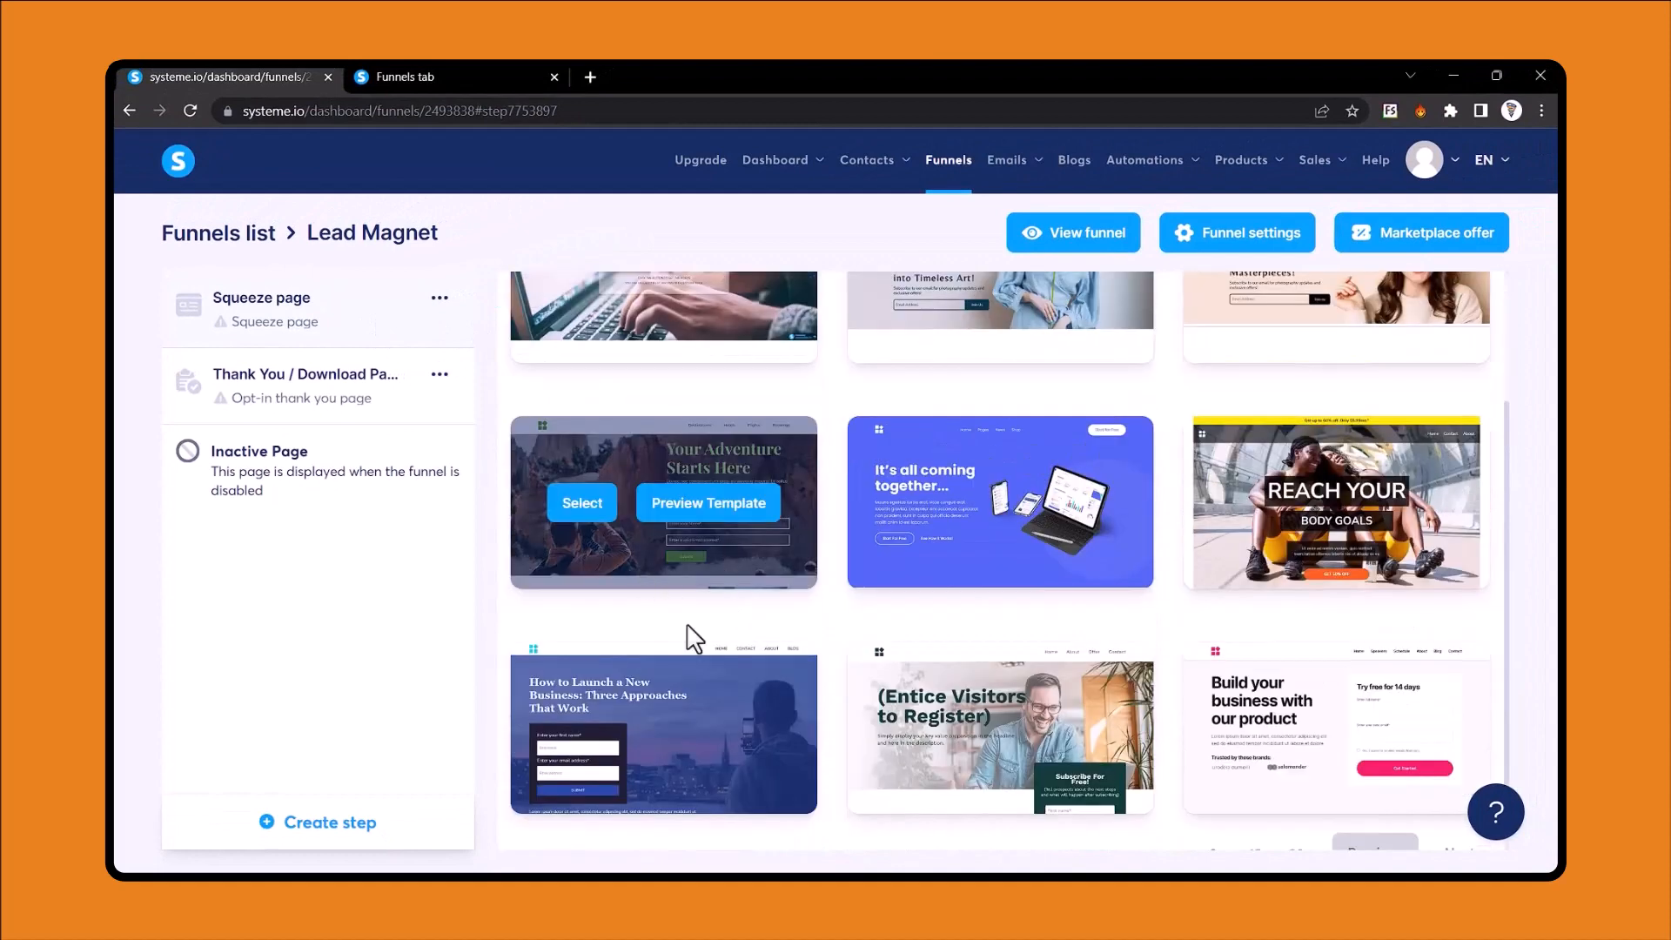
mouse_move(709, 746)
scroll(706, 739, down, 1)
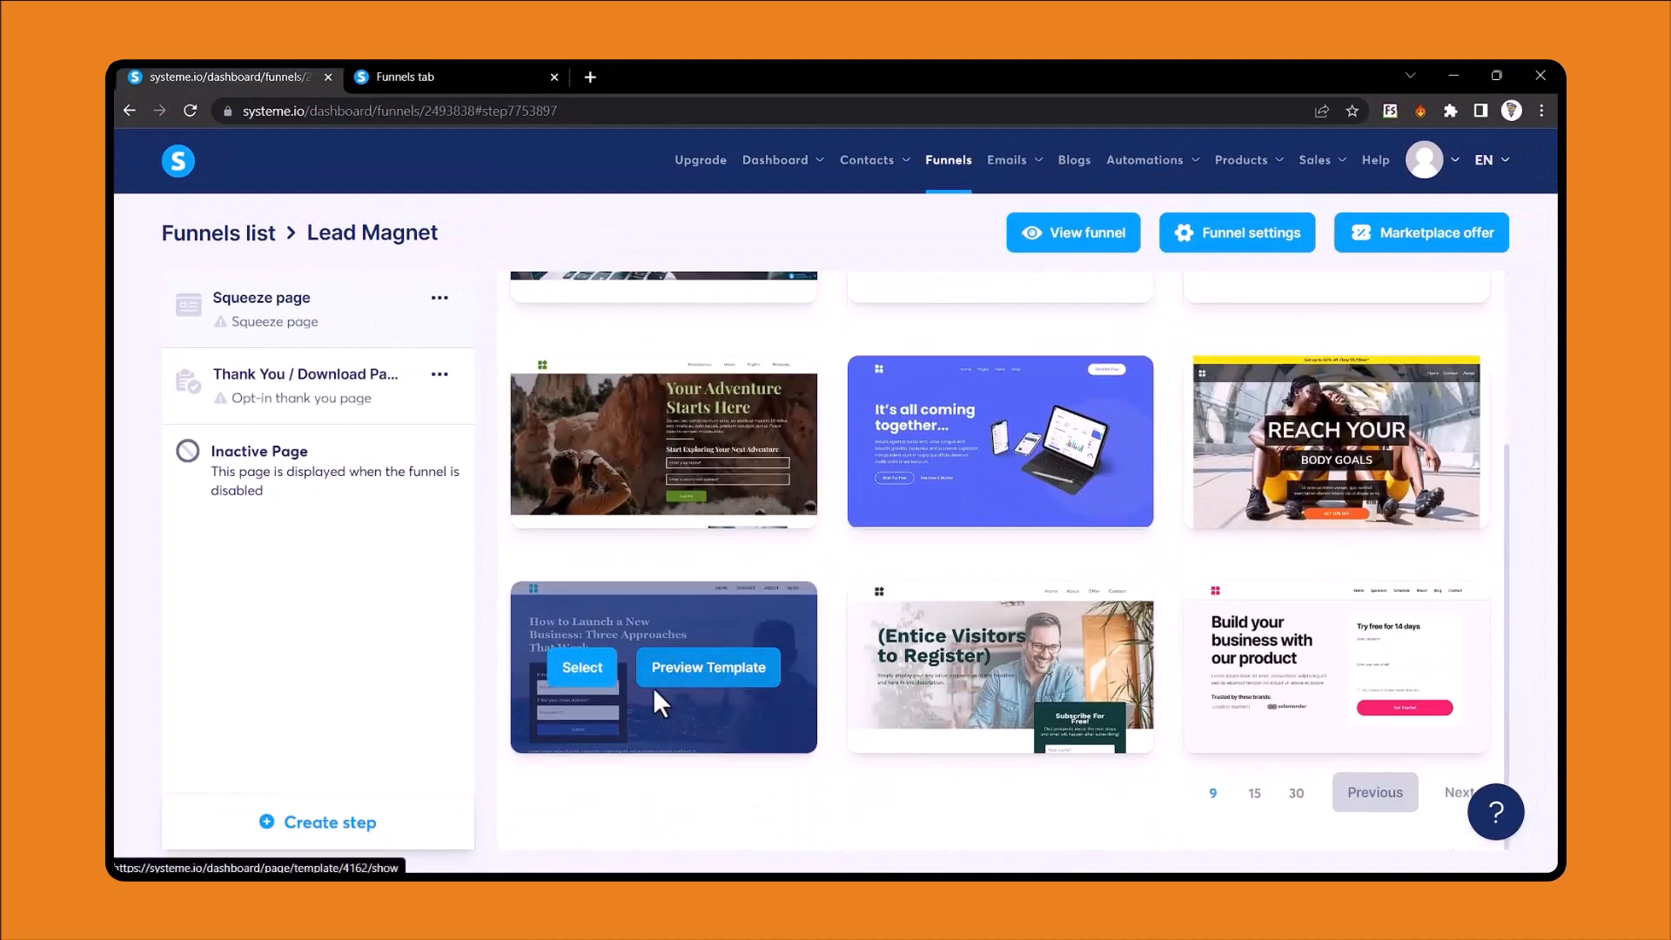
click(721, 678)
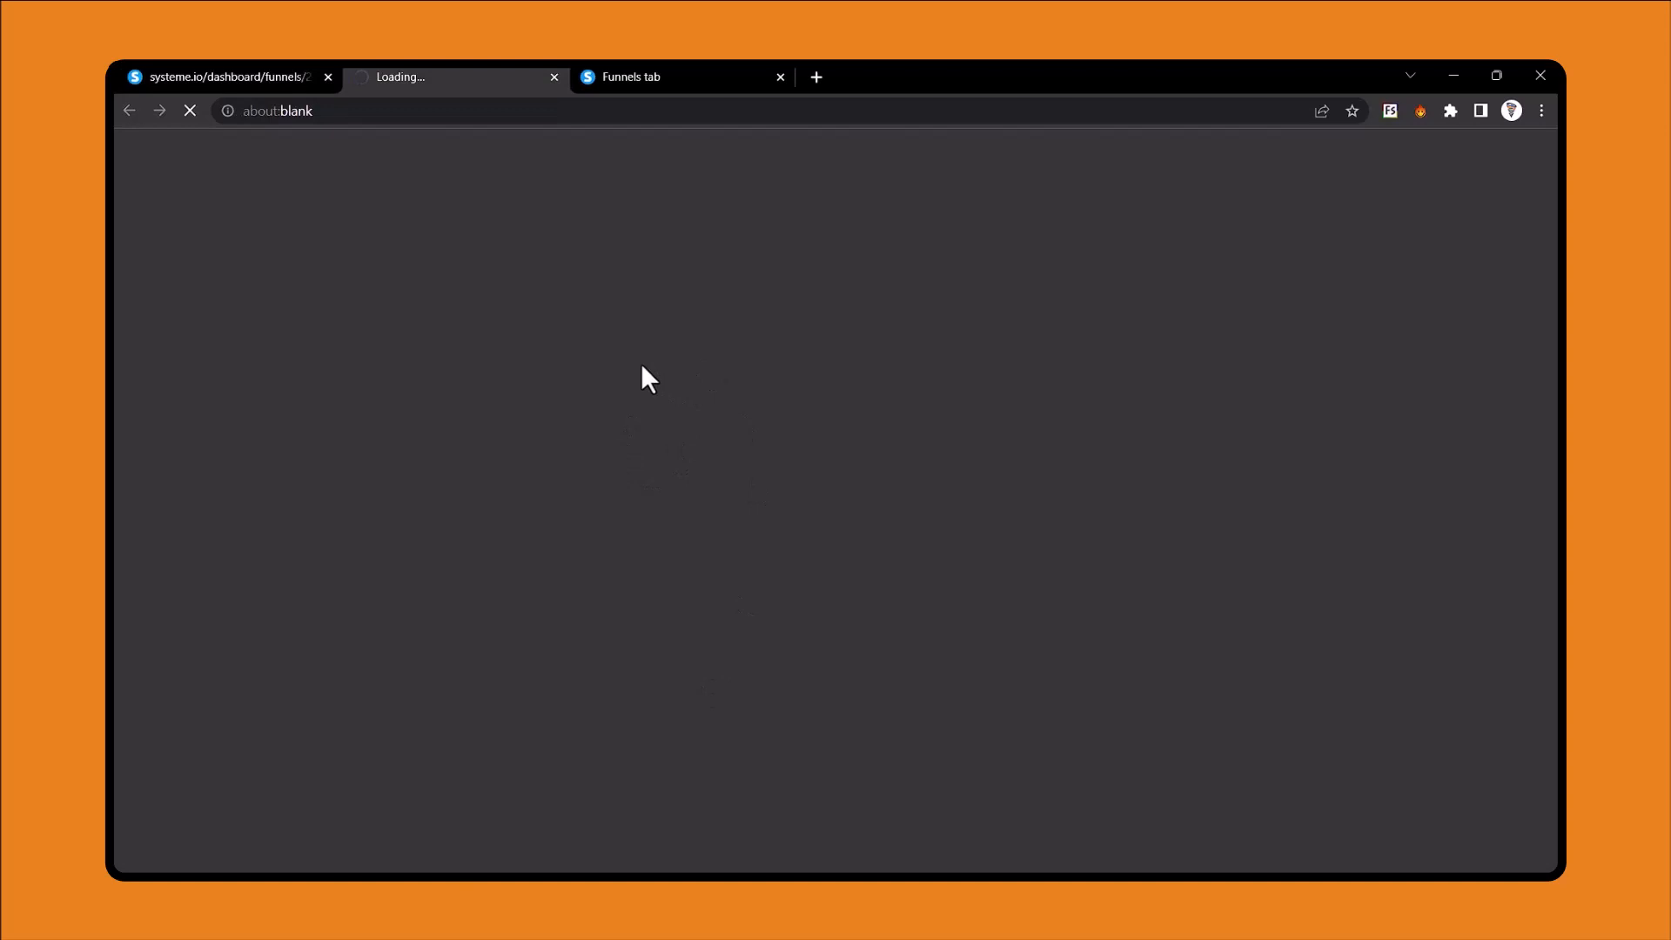
scroll(598, 491, down, 6)
key(ctrl+w)
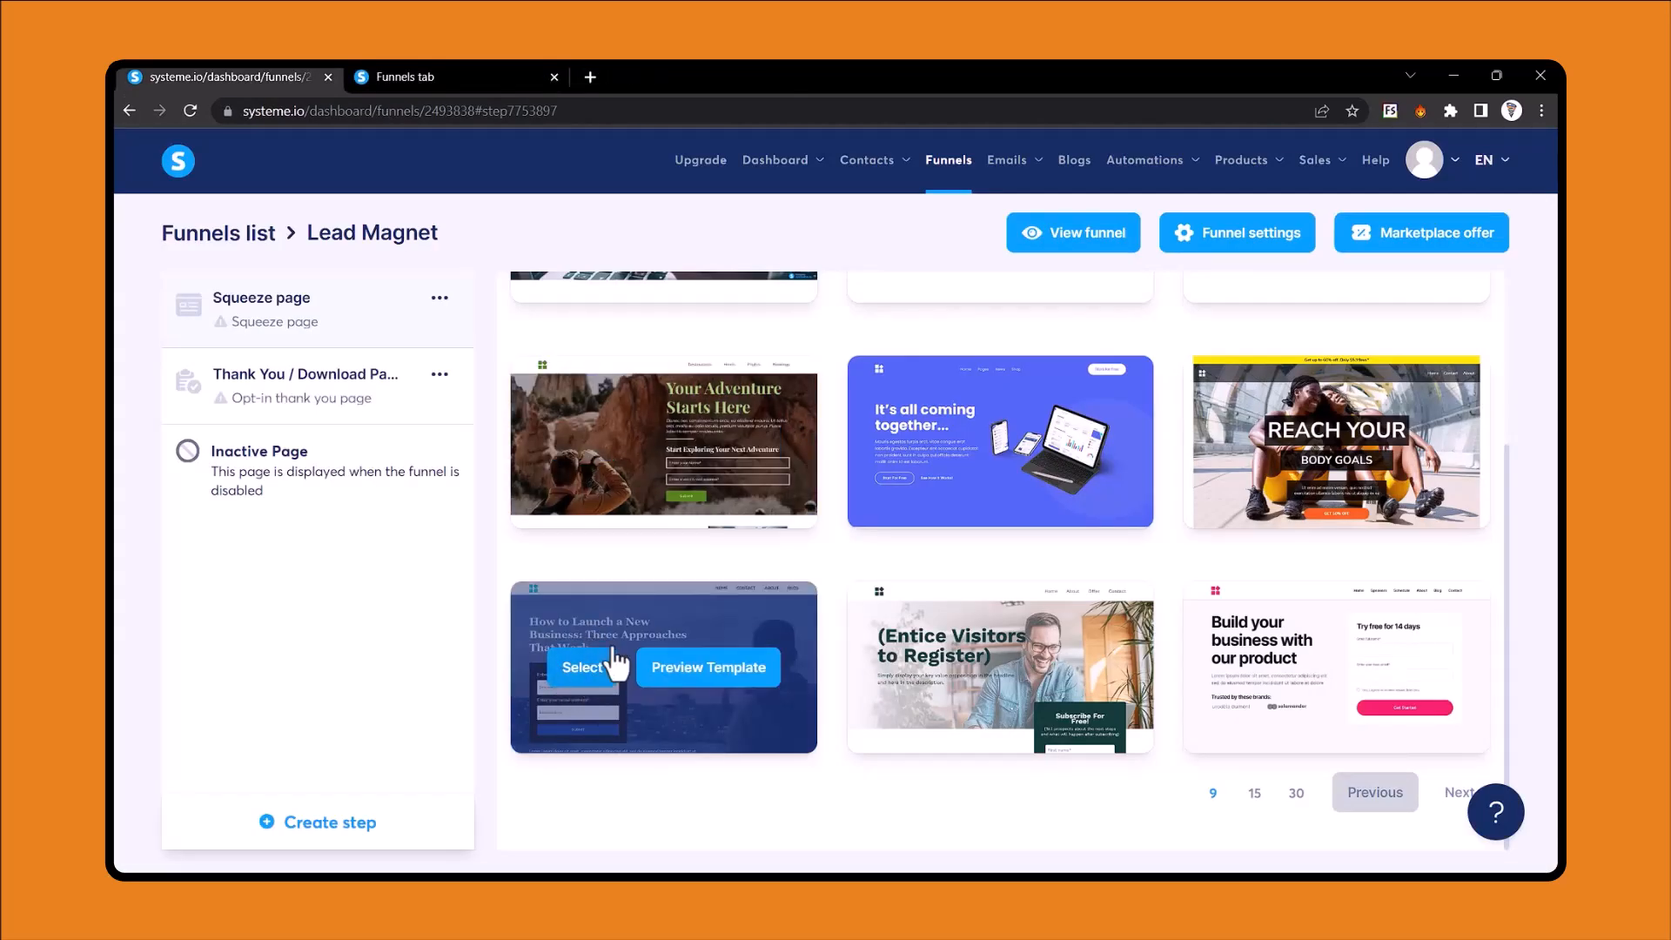
click(580, 668)
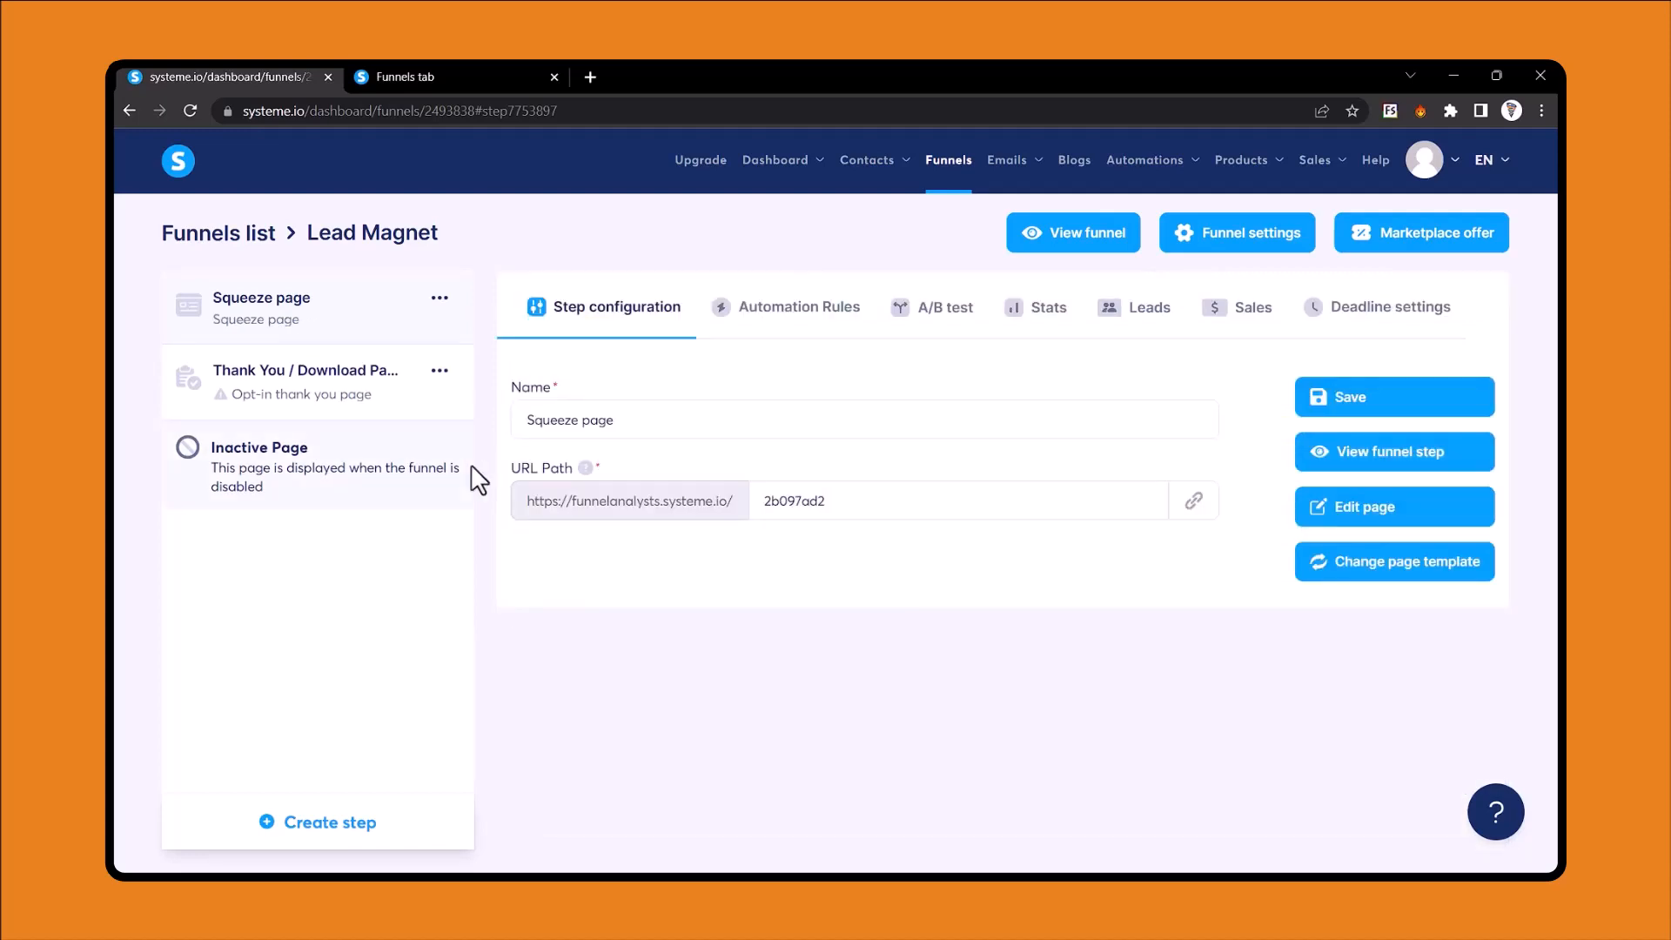
Preview the "Thank you for registering!" template and select it for the Thank You / Download page.
click(304, 391)
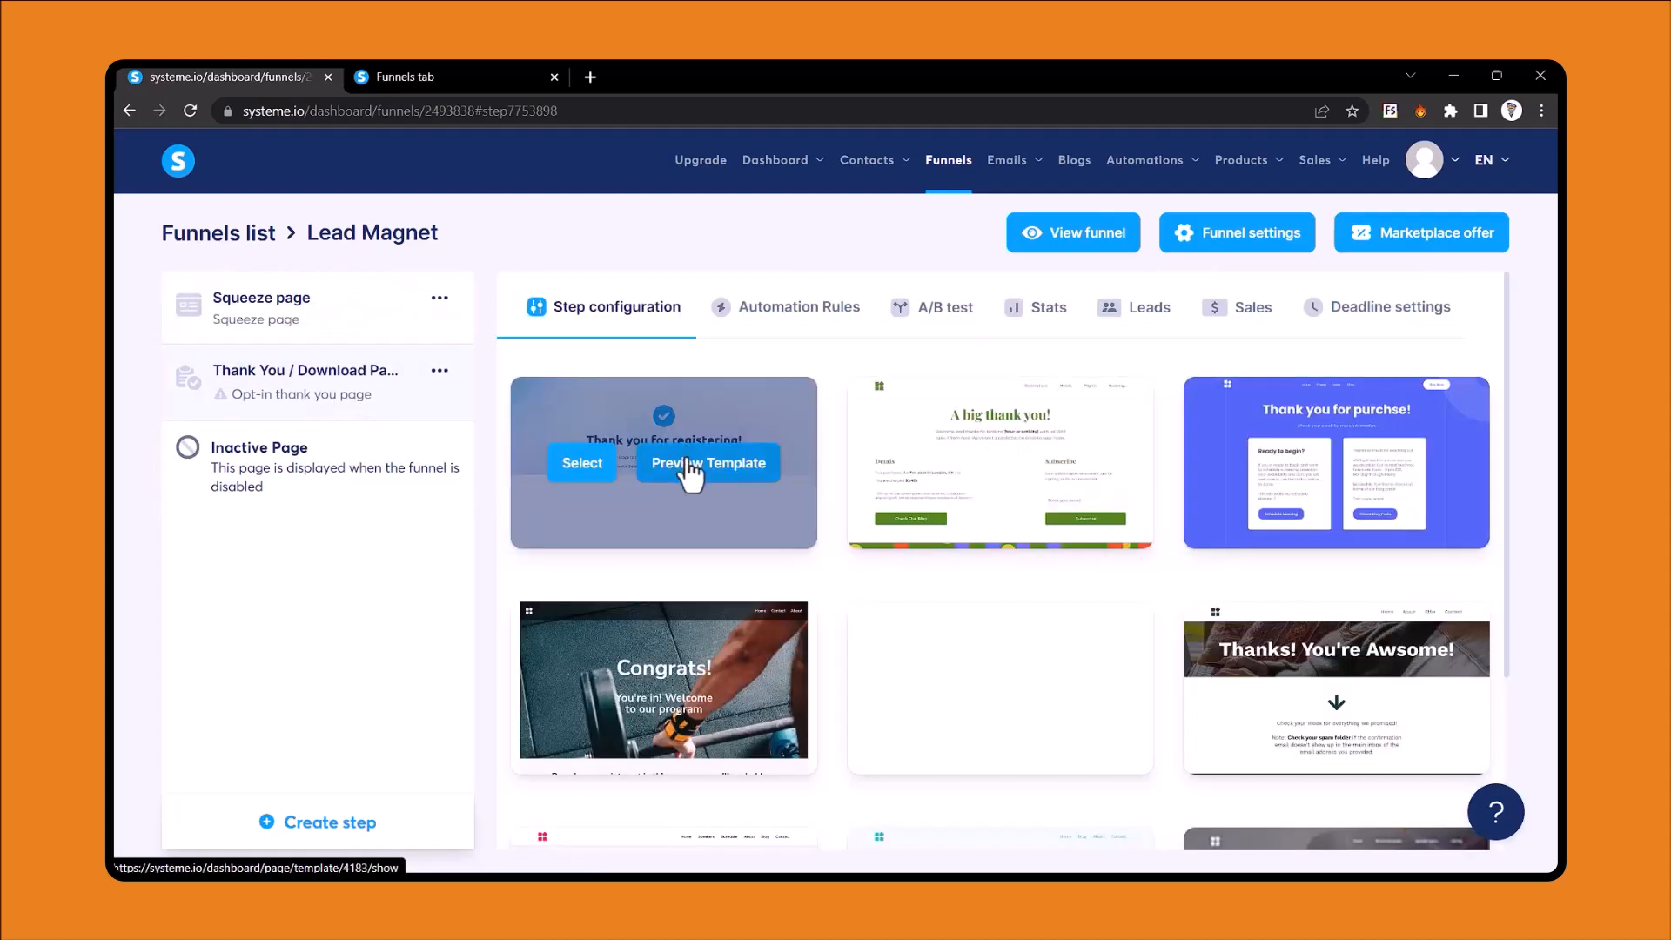
click(705, 474)
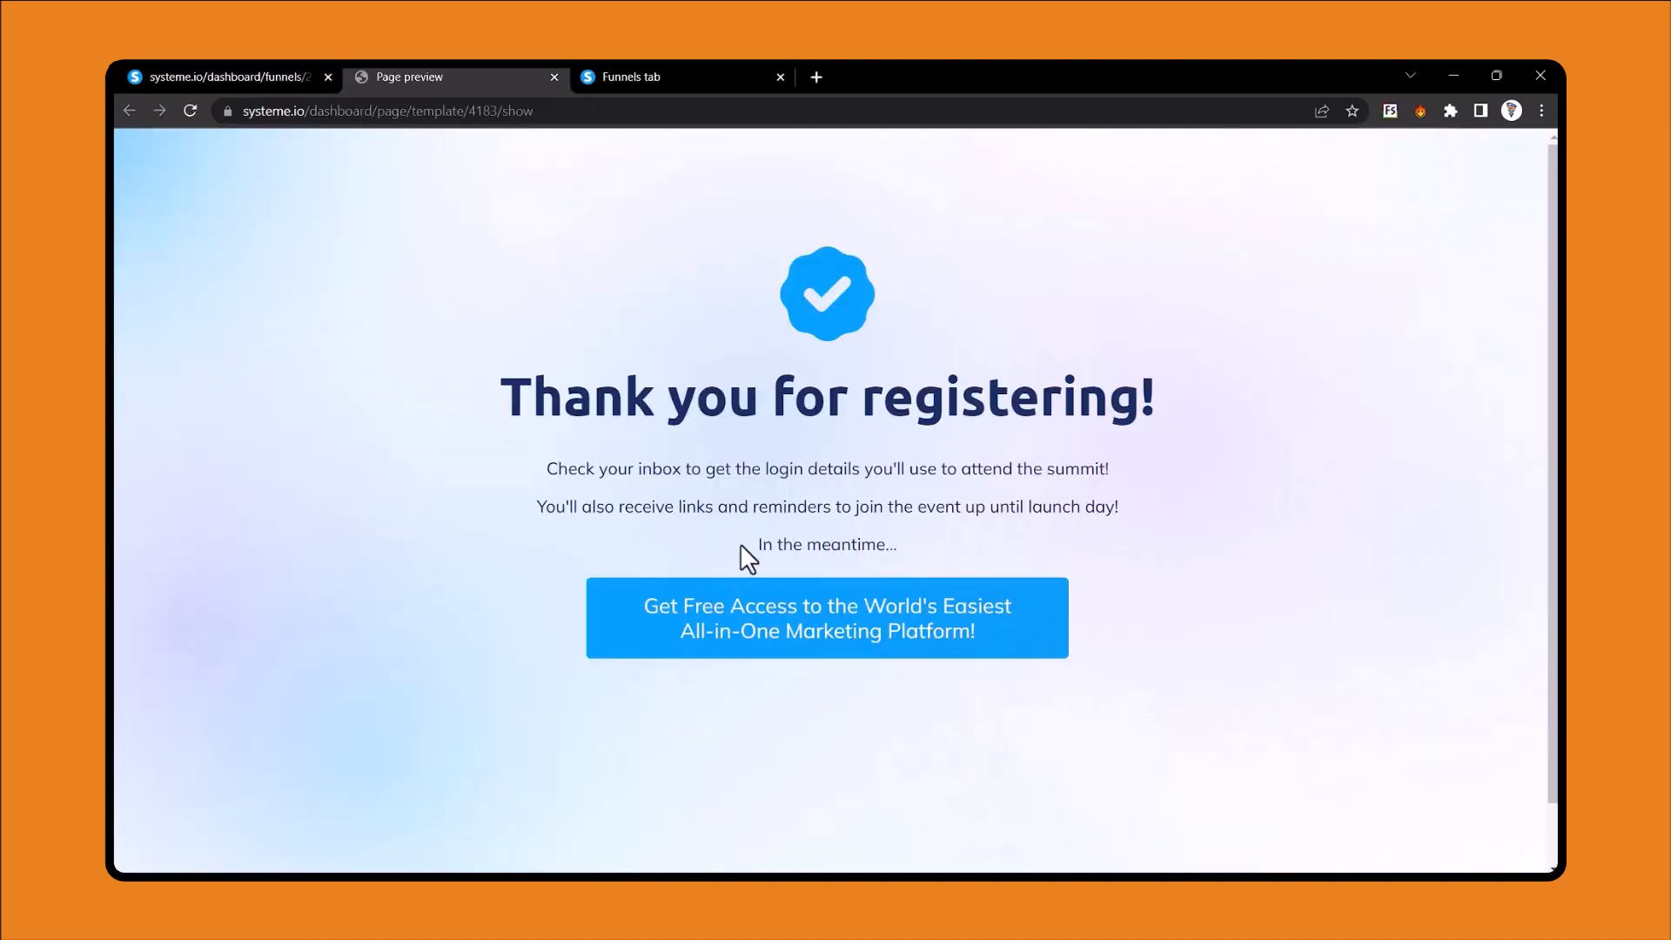
key(ctrl+w)
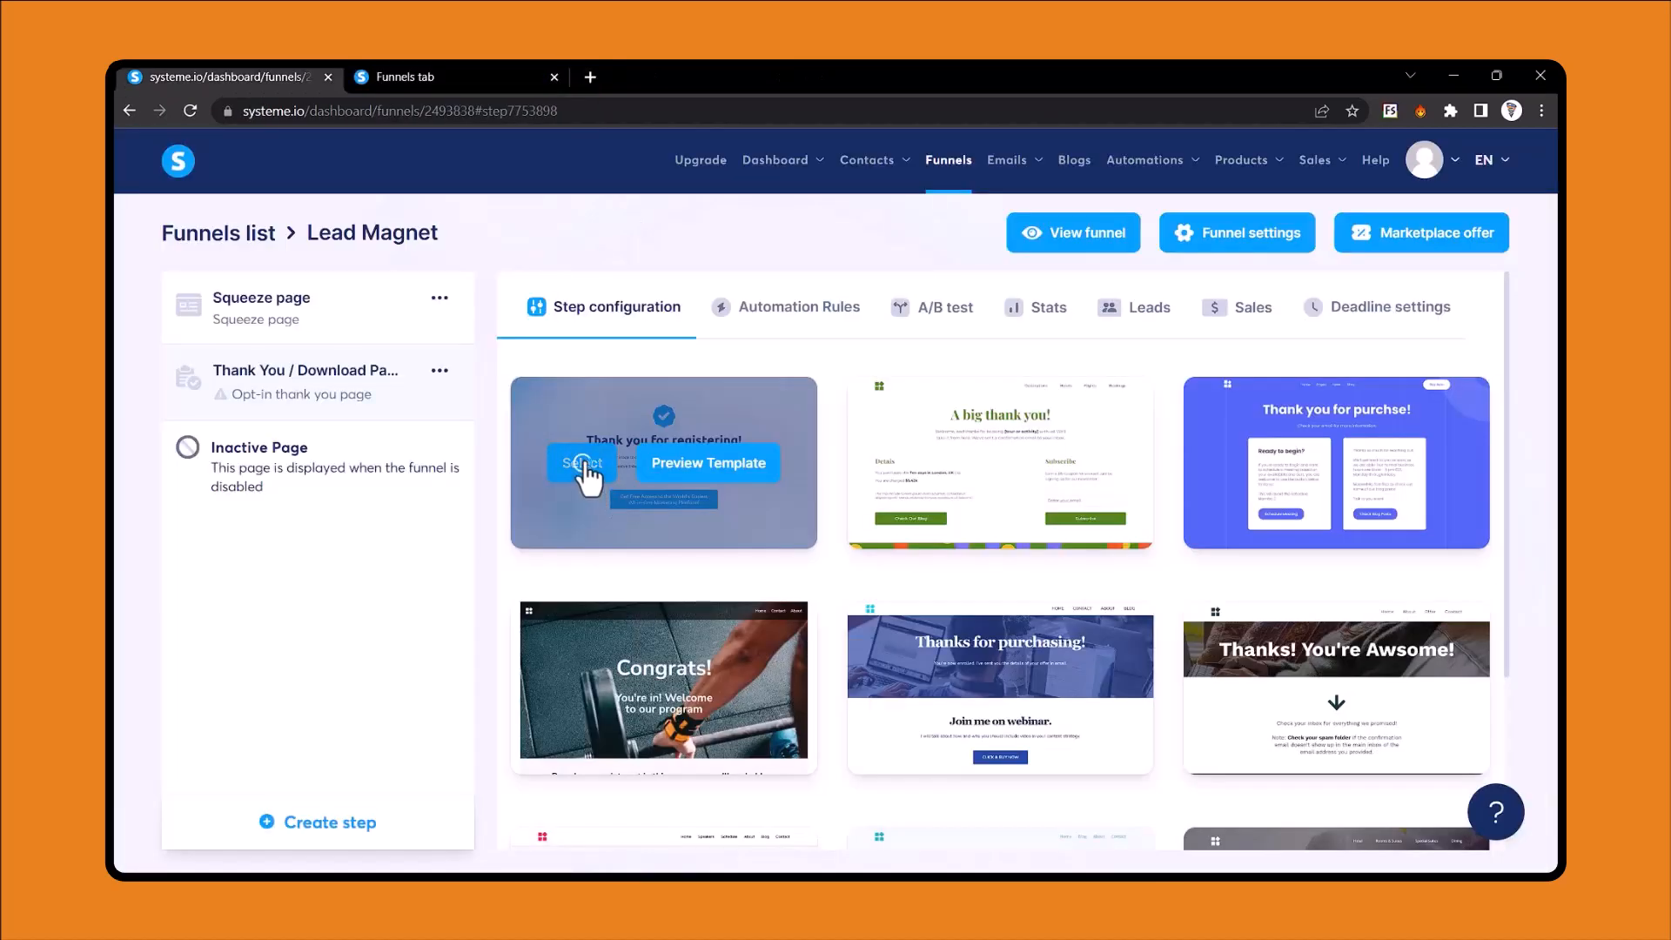
click(583, 464)
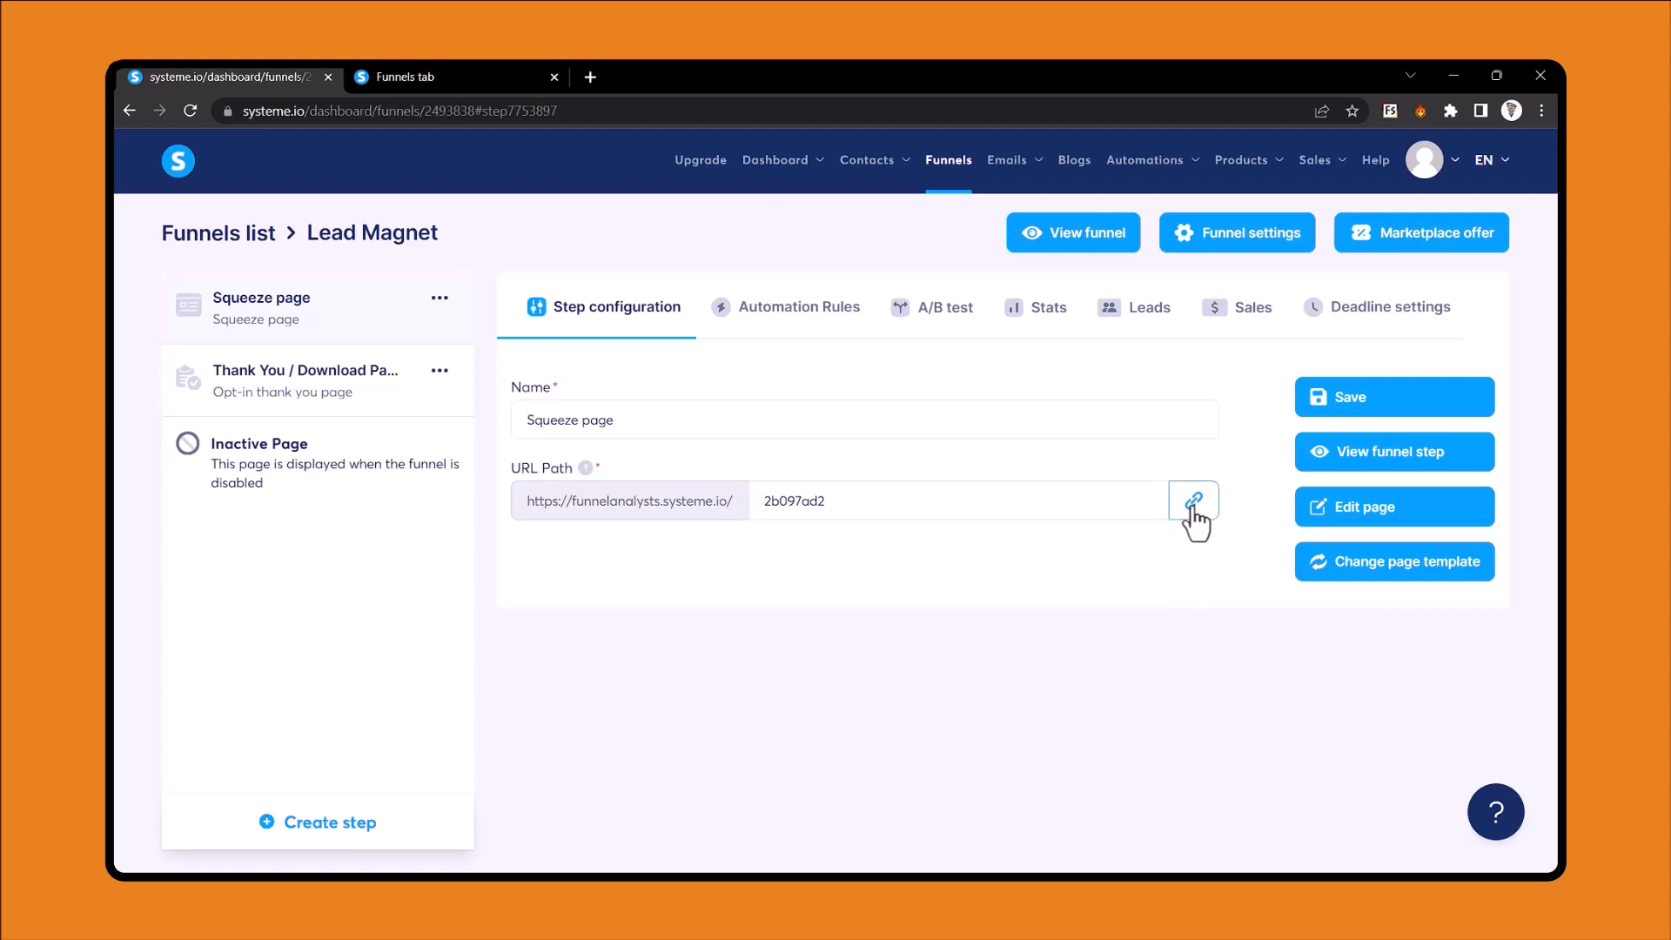
View the squeeze page step as a live page, look through its full length and close it.
click(1401, 453)
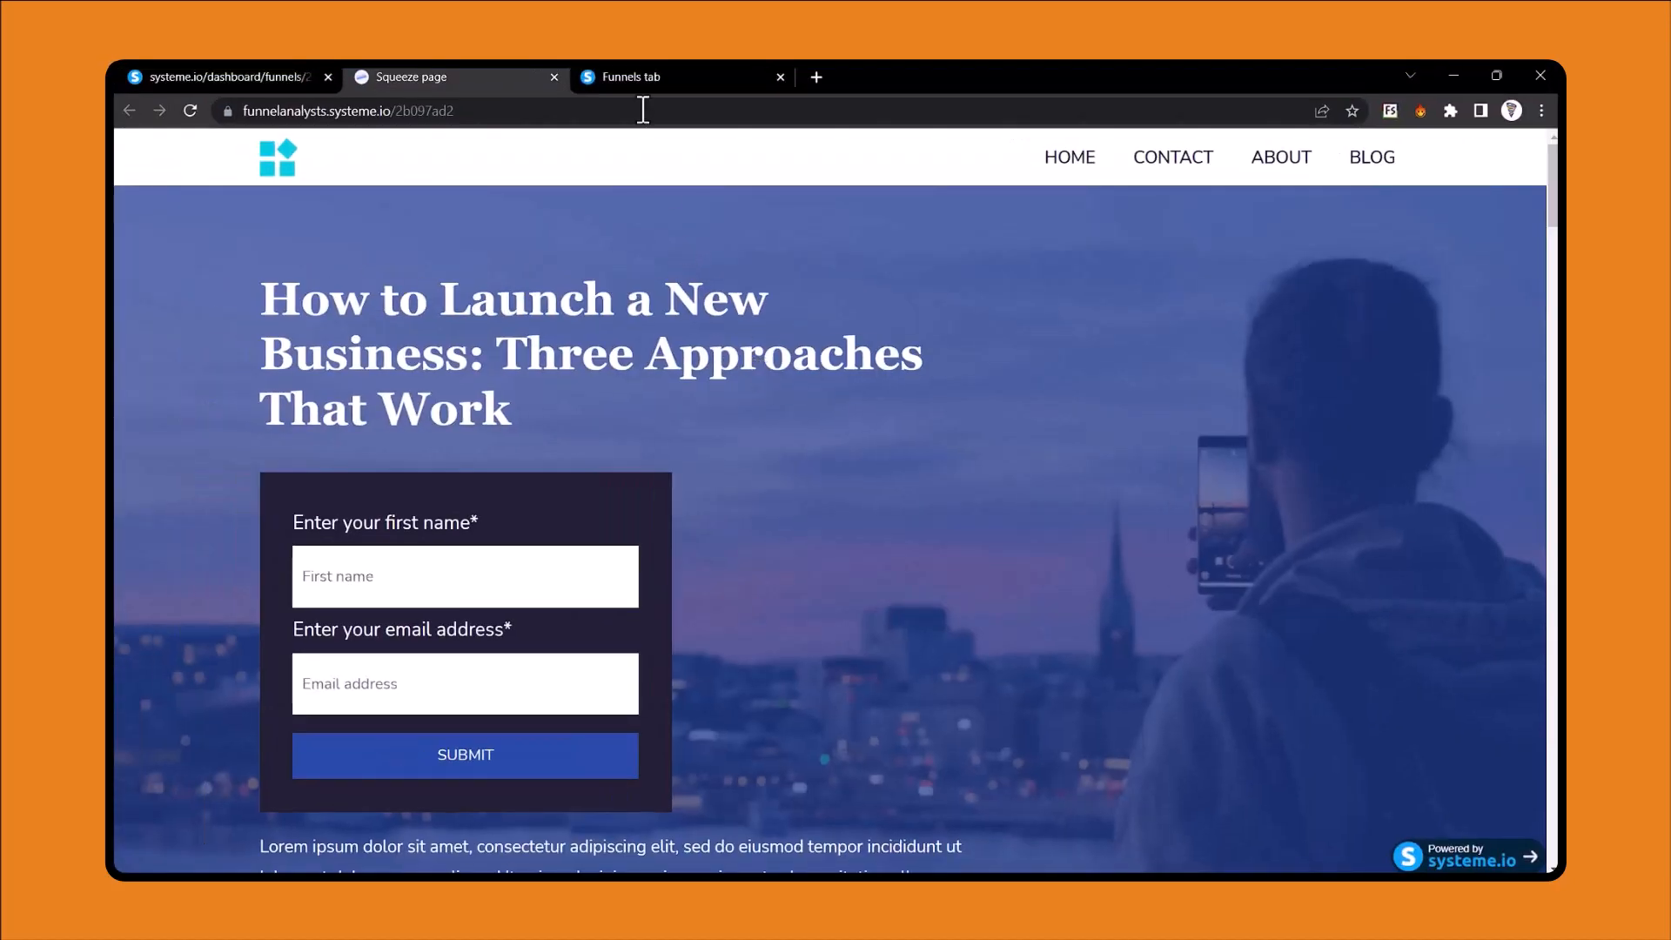
scroll(615, 252, down, 20)
key(ctrl+w)
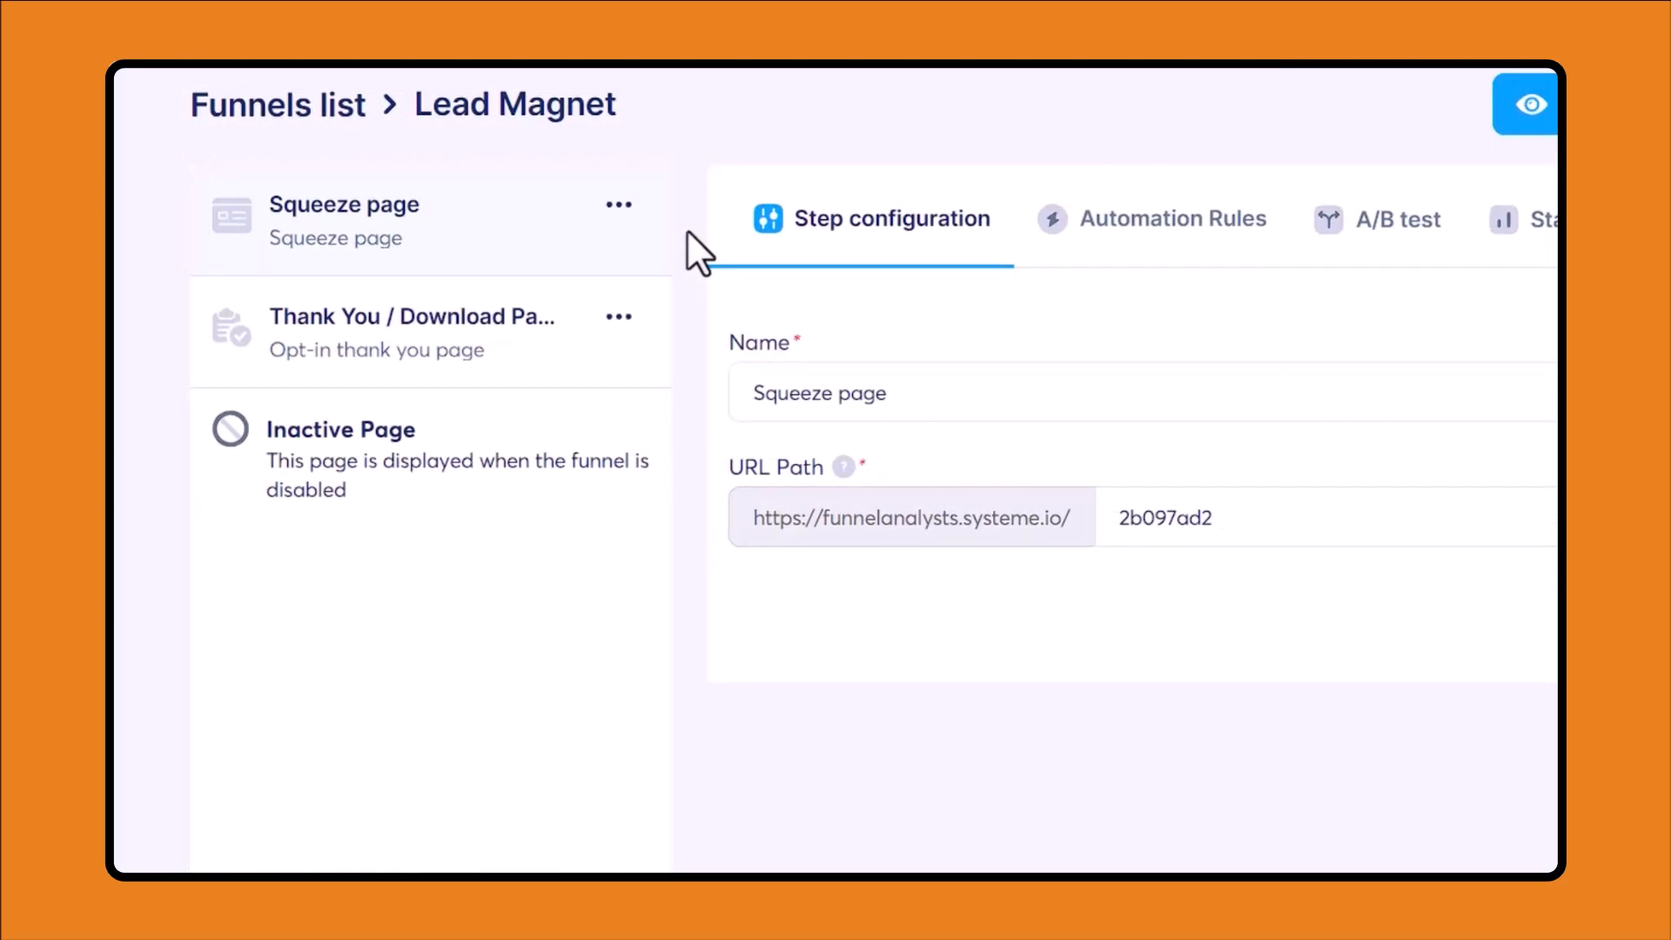
Duplicate the Squeeze page step within the Lead Magnet funnel.
click(619, 205)
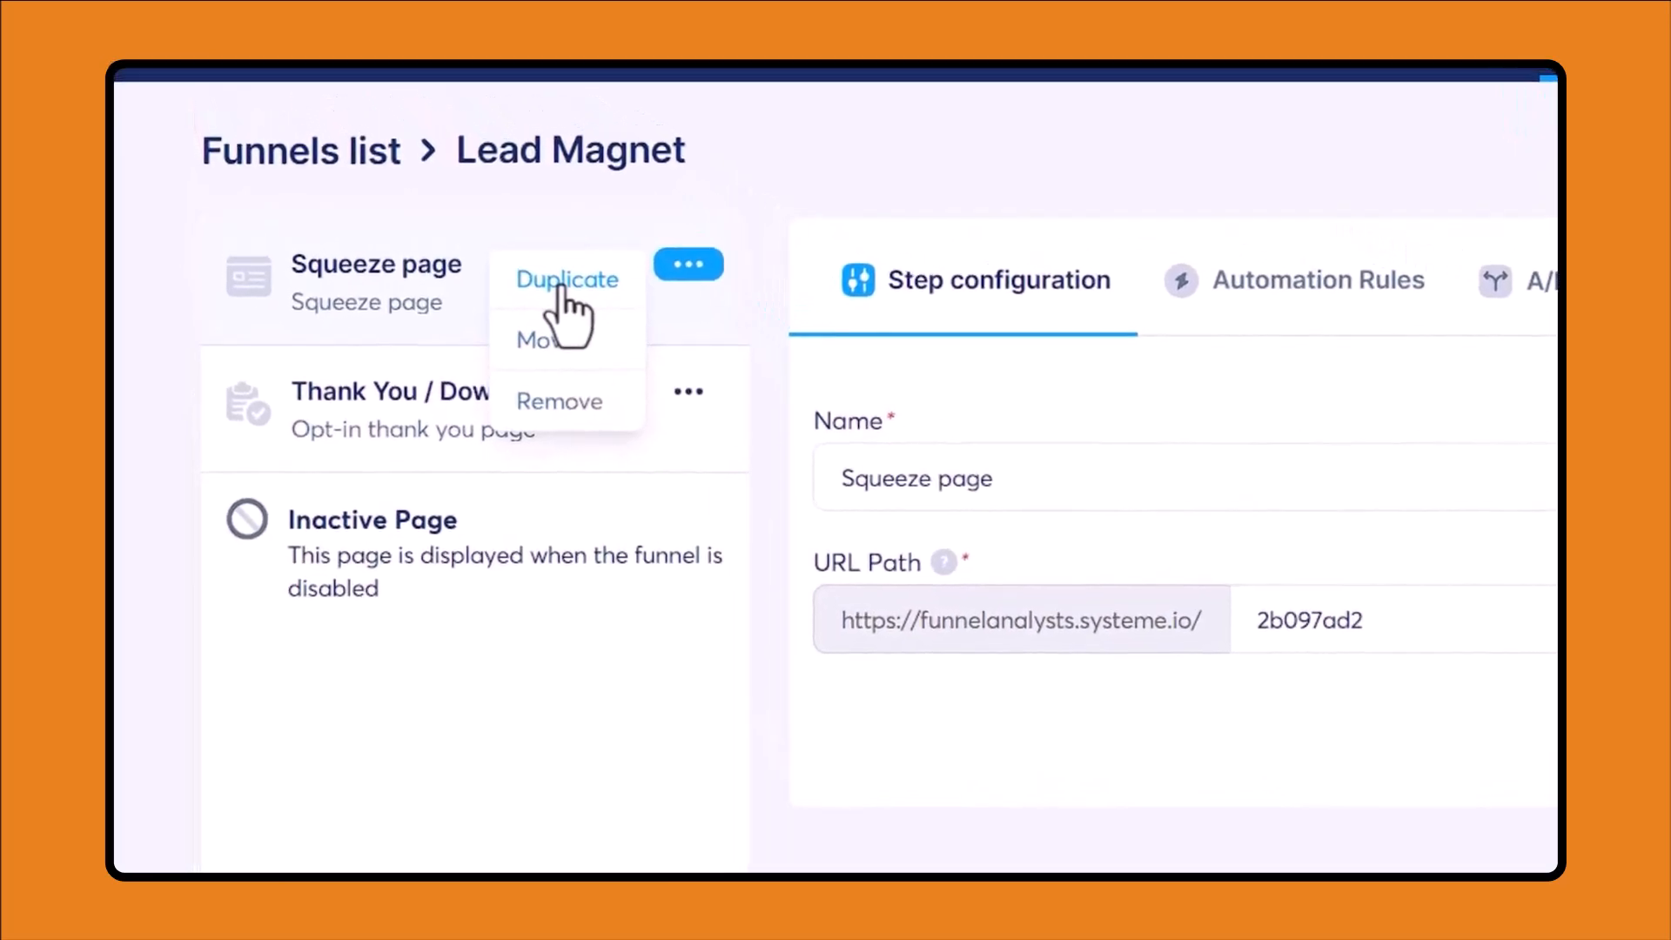
click(614, 297)
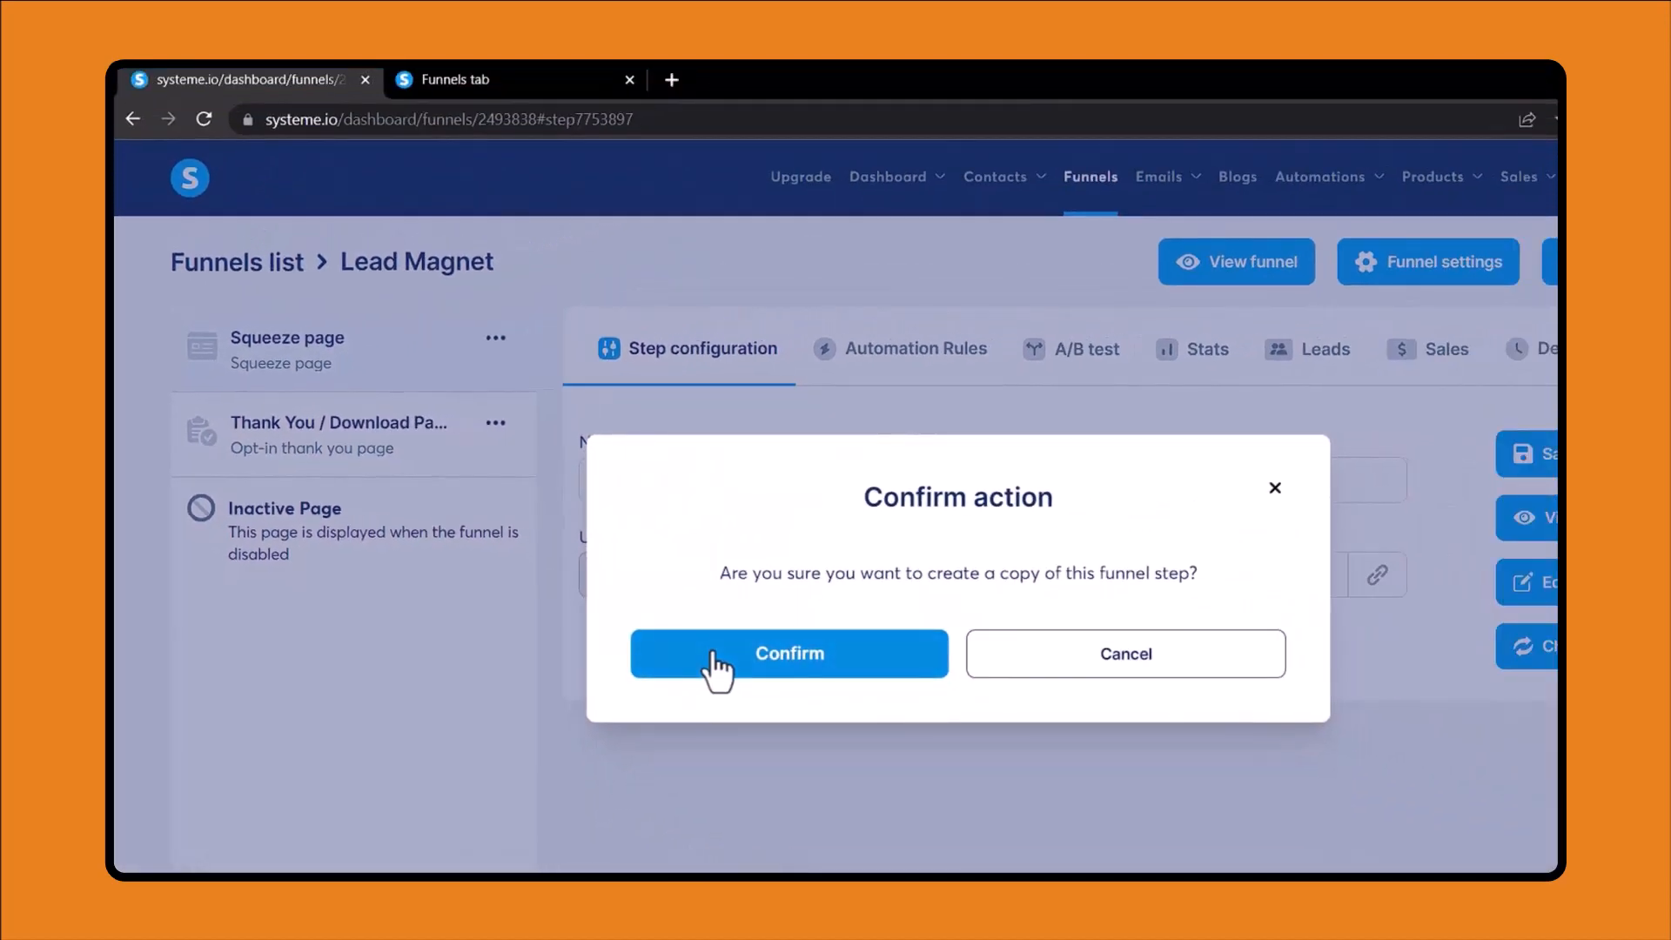
click(710, 672)
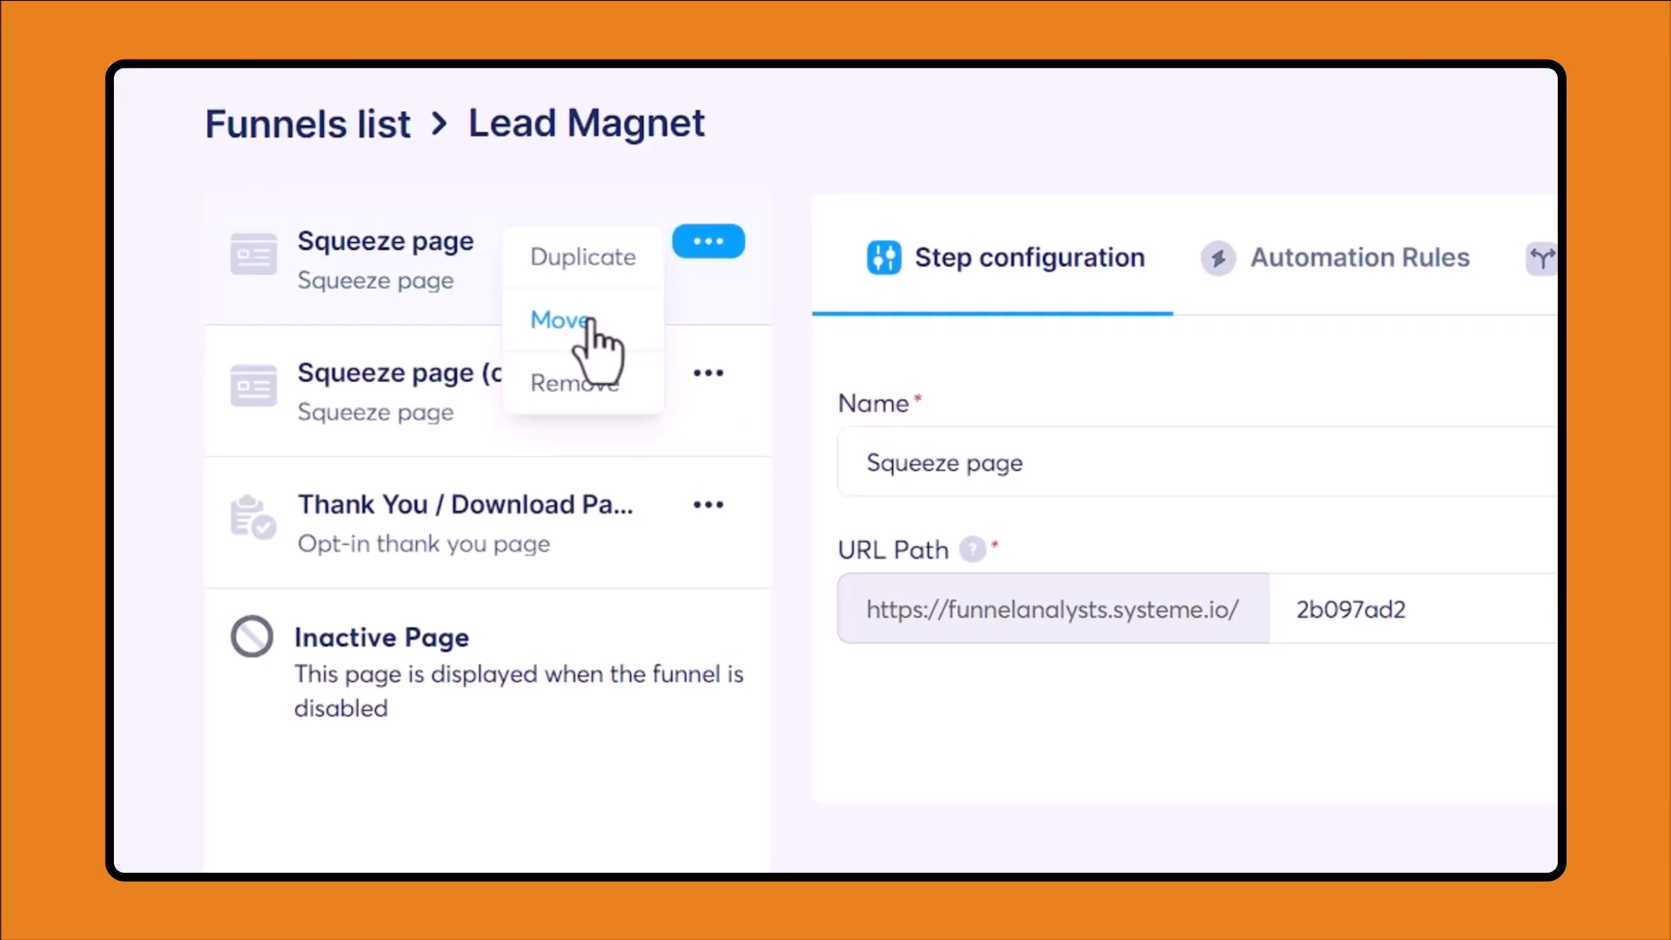
click(587, 324)
click(1116, 523)
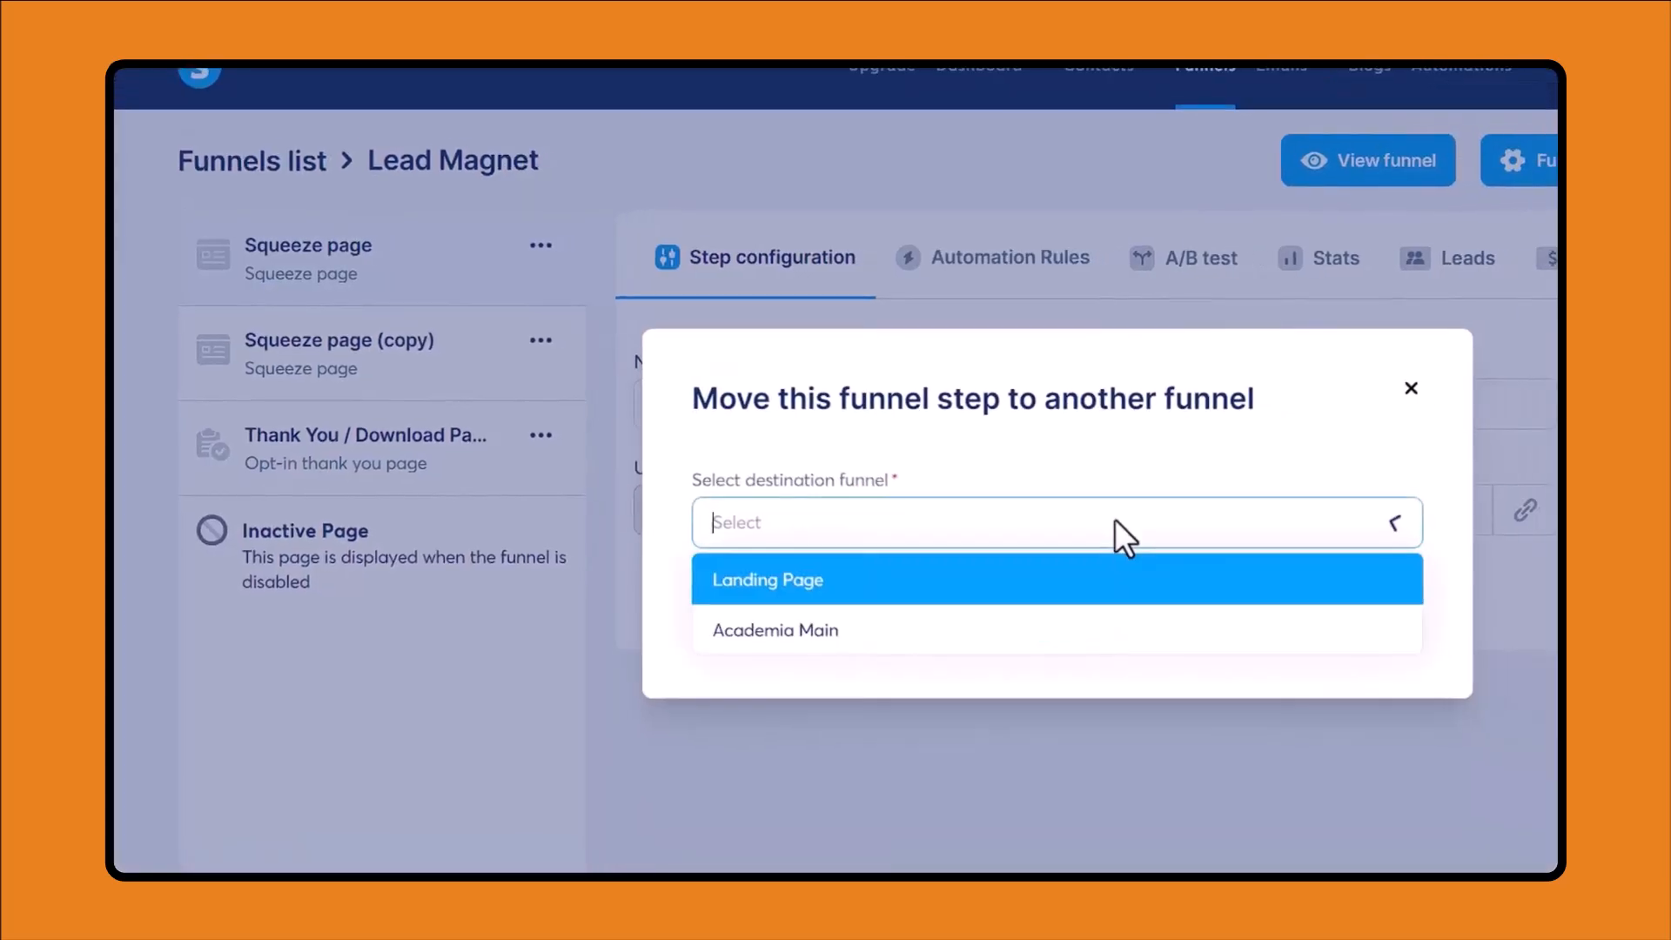
click(854, 625)
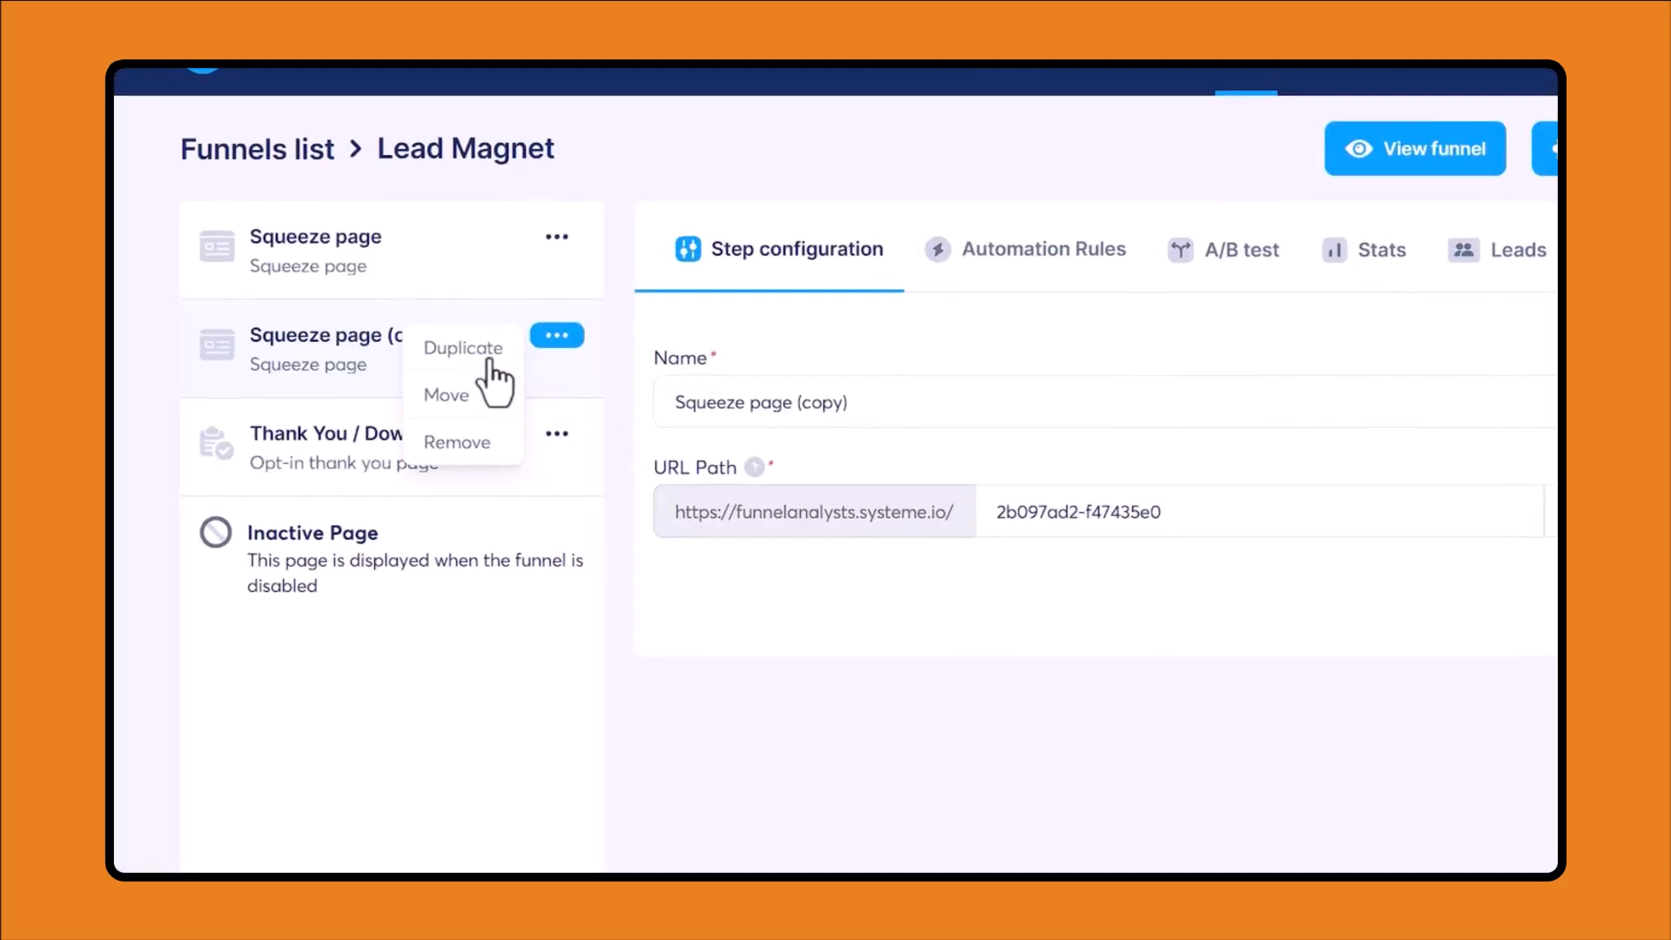
Remove the Squeeze page (copy) step from the Lead Magnet funnel.
click(499, 440)
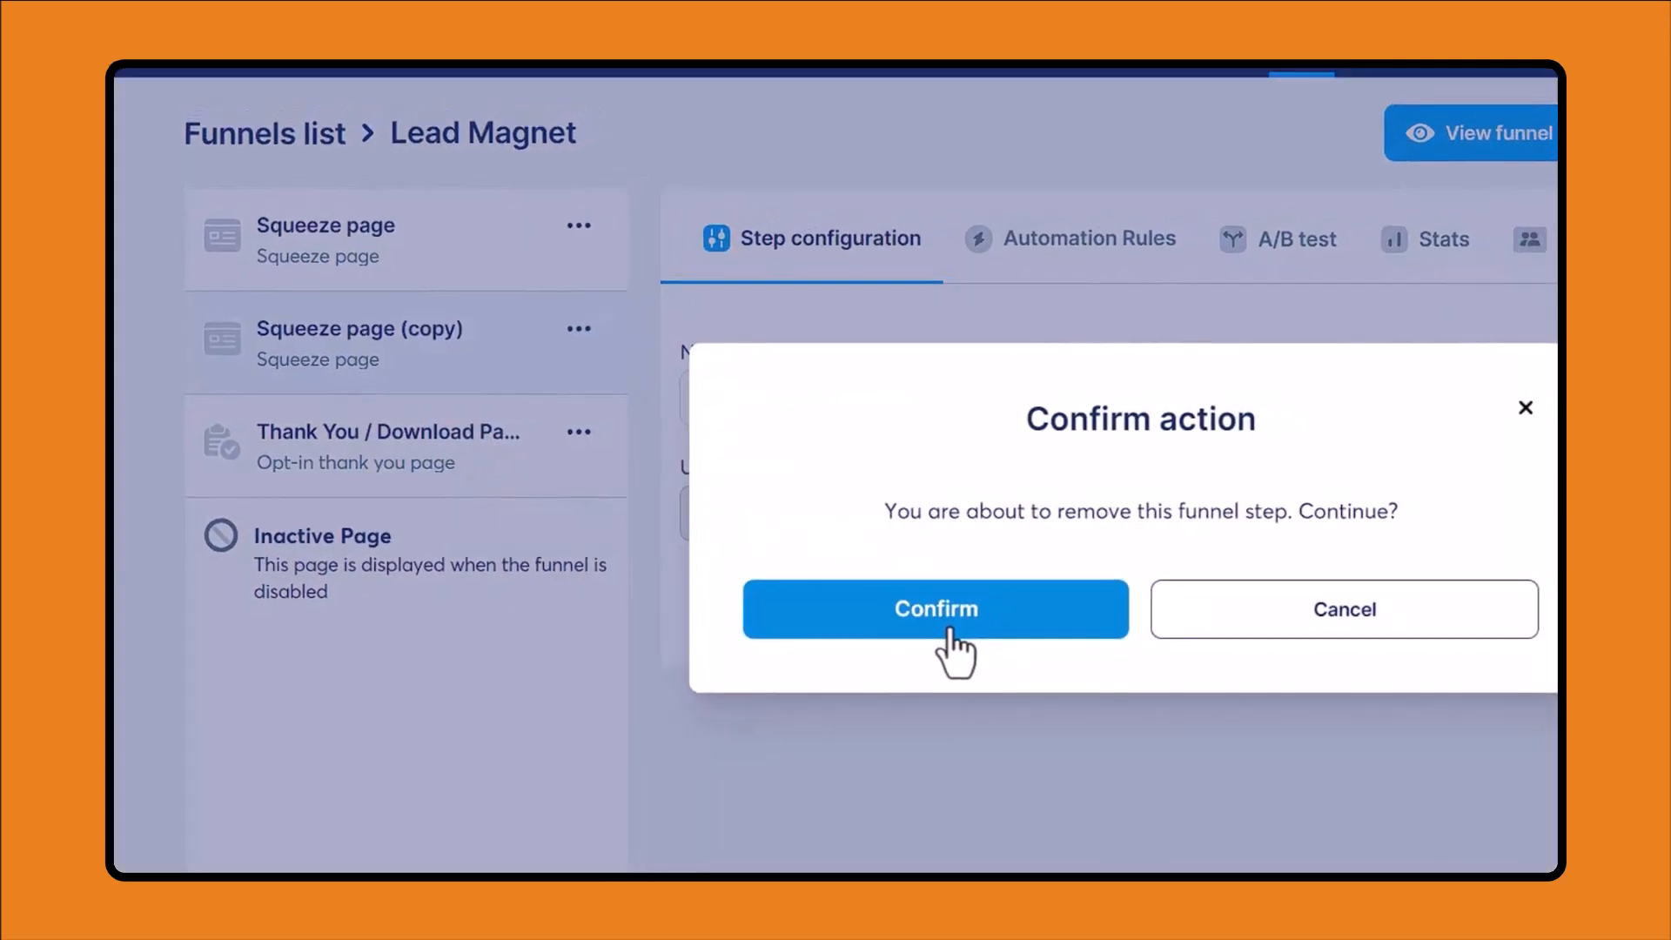
click(952, 633)
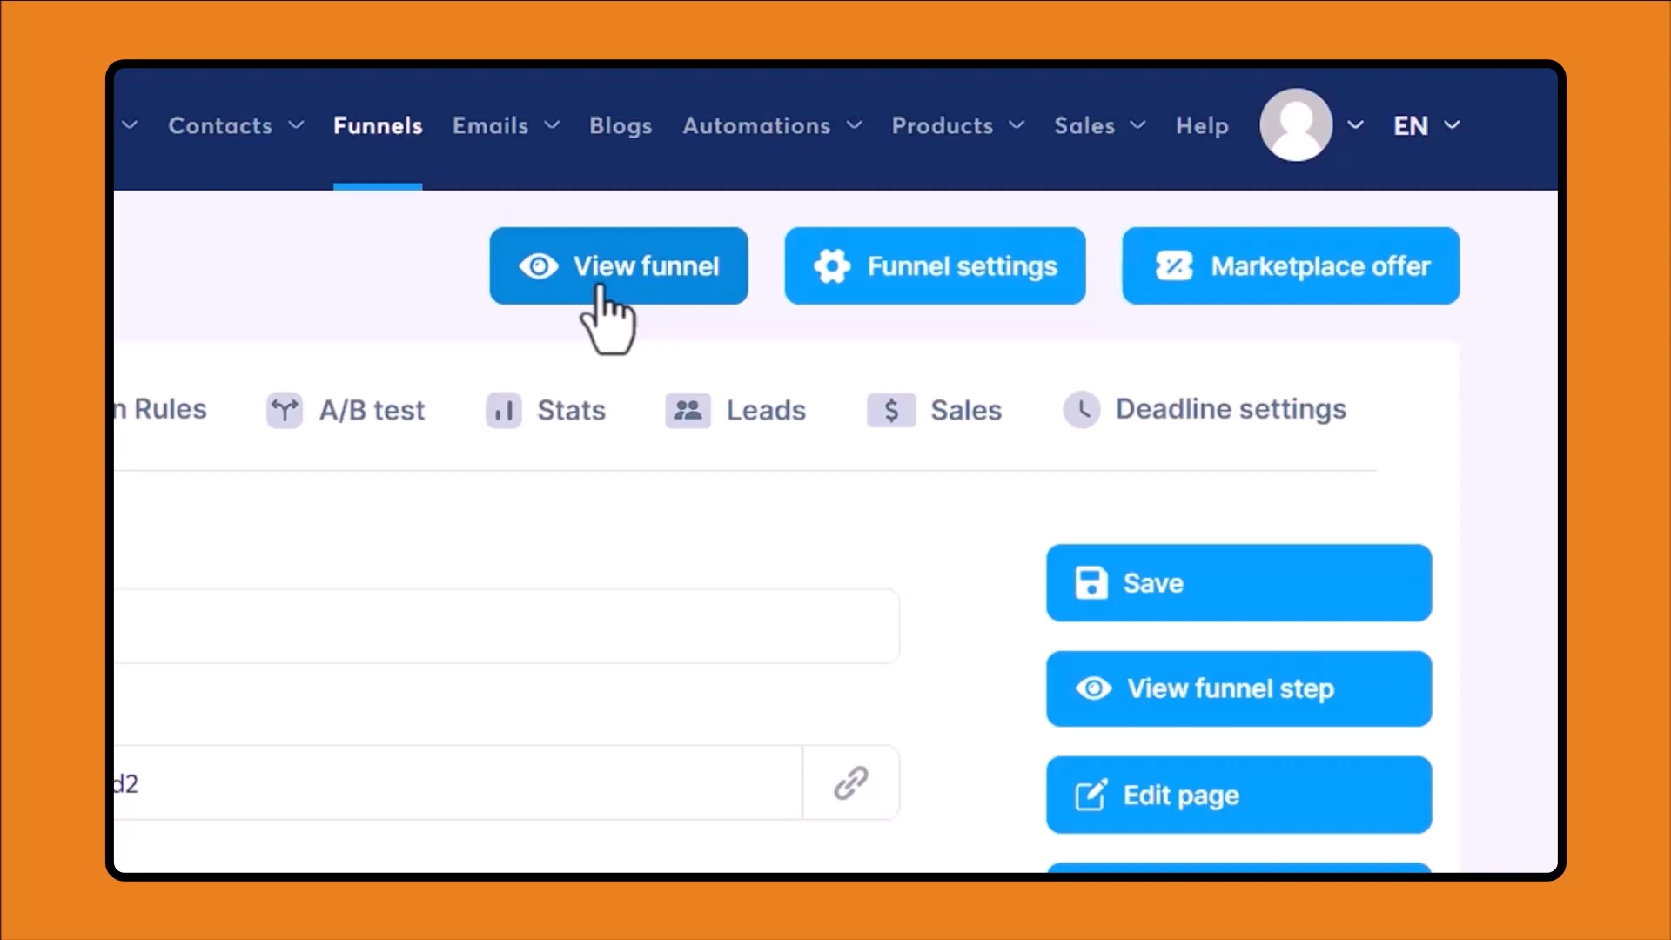
View the whole funnel as a visitor sees it and look through the published page.
click(606, 296)
scroll(696, 361, down, 10)
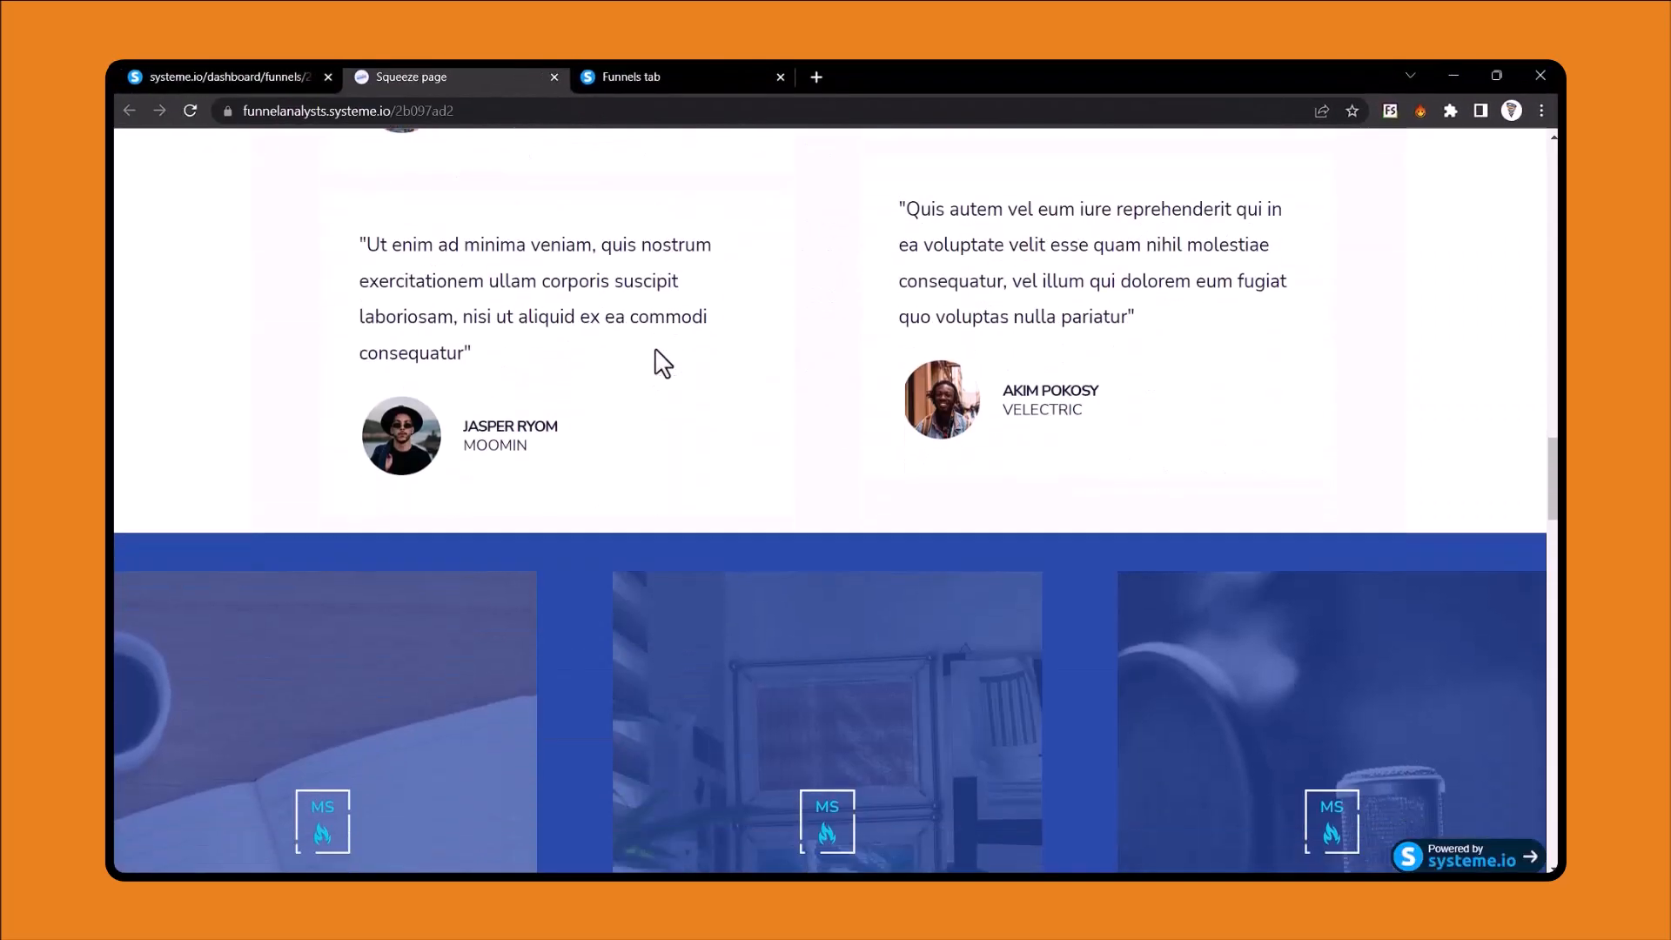
scroll(696, 362, up, 10)
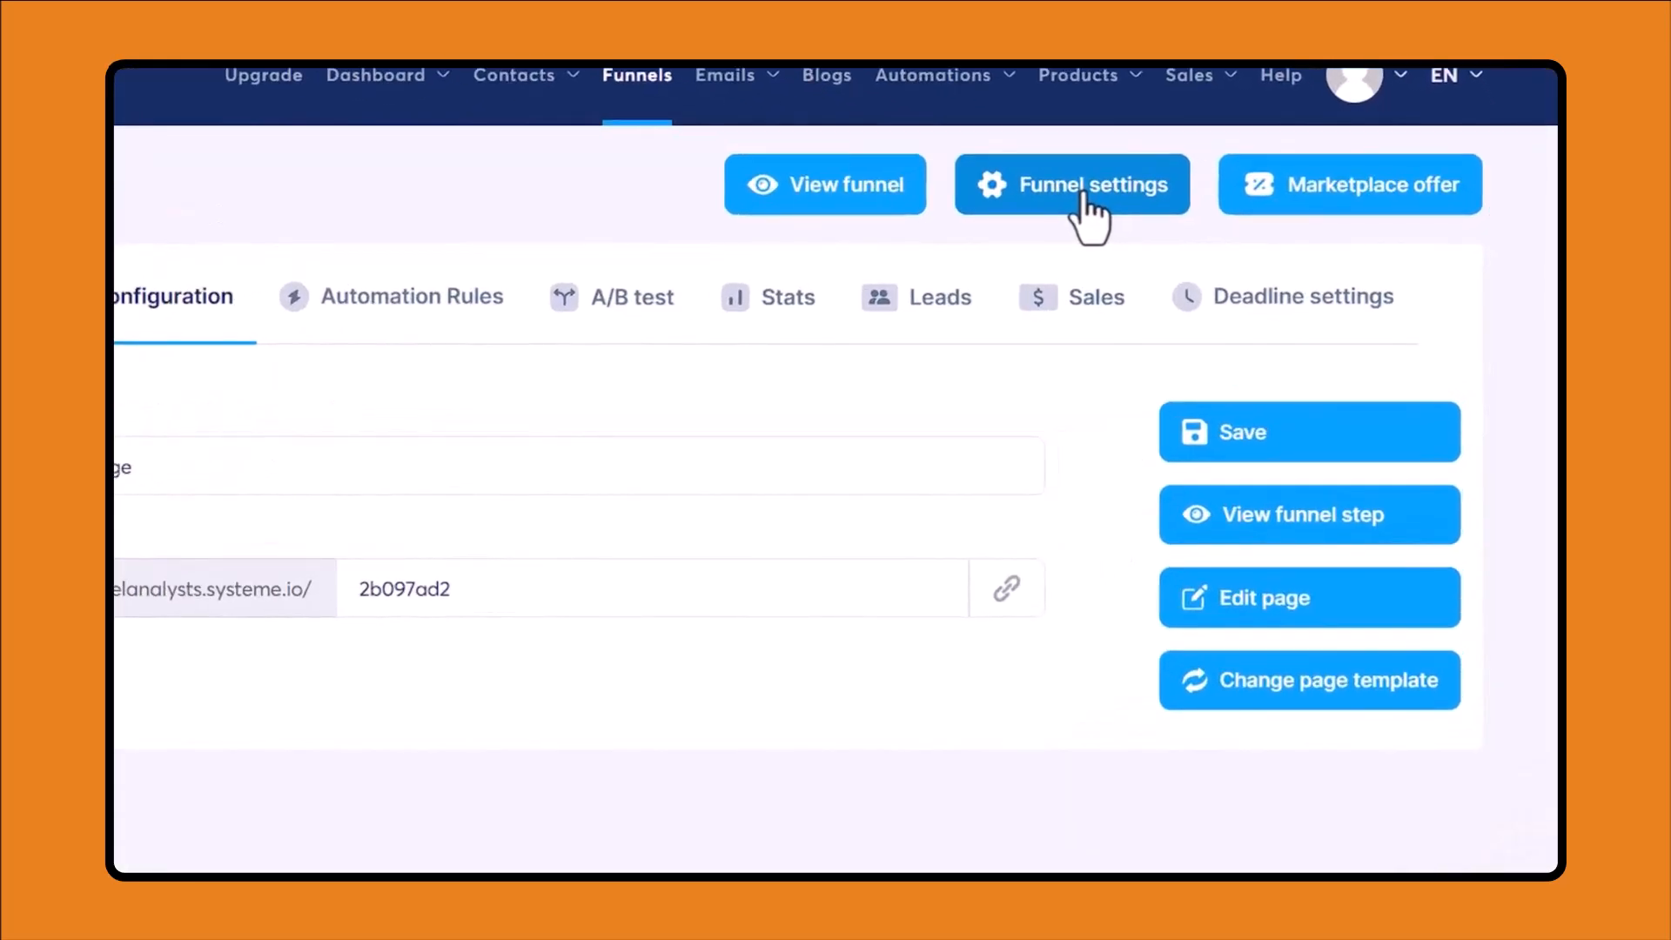
Review the funnel's name, domain and currency in the funnel settings and save them.
click(1086, 204)
triple_click(306, 479)
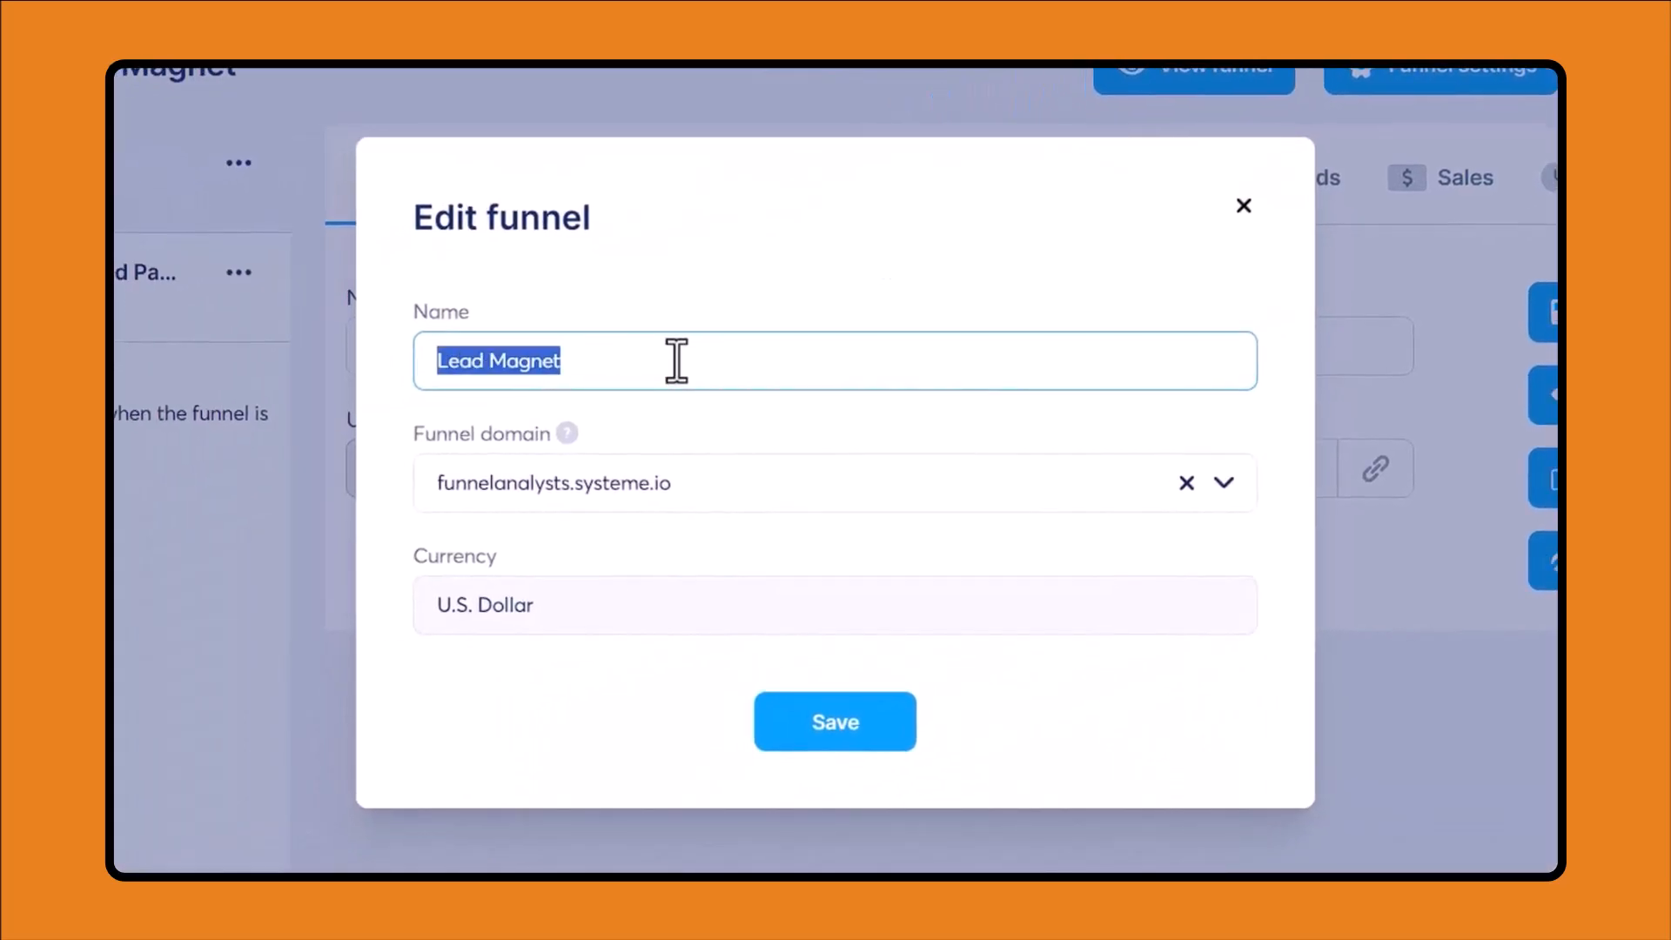
click(709, 444)
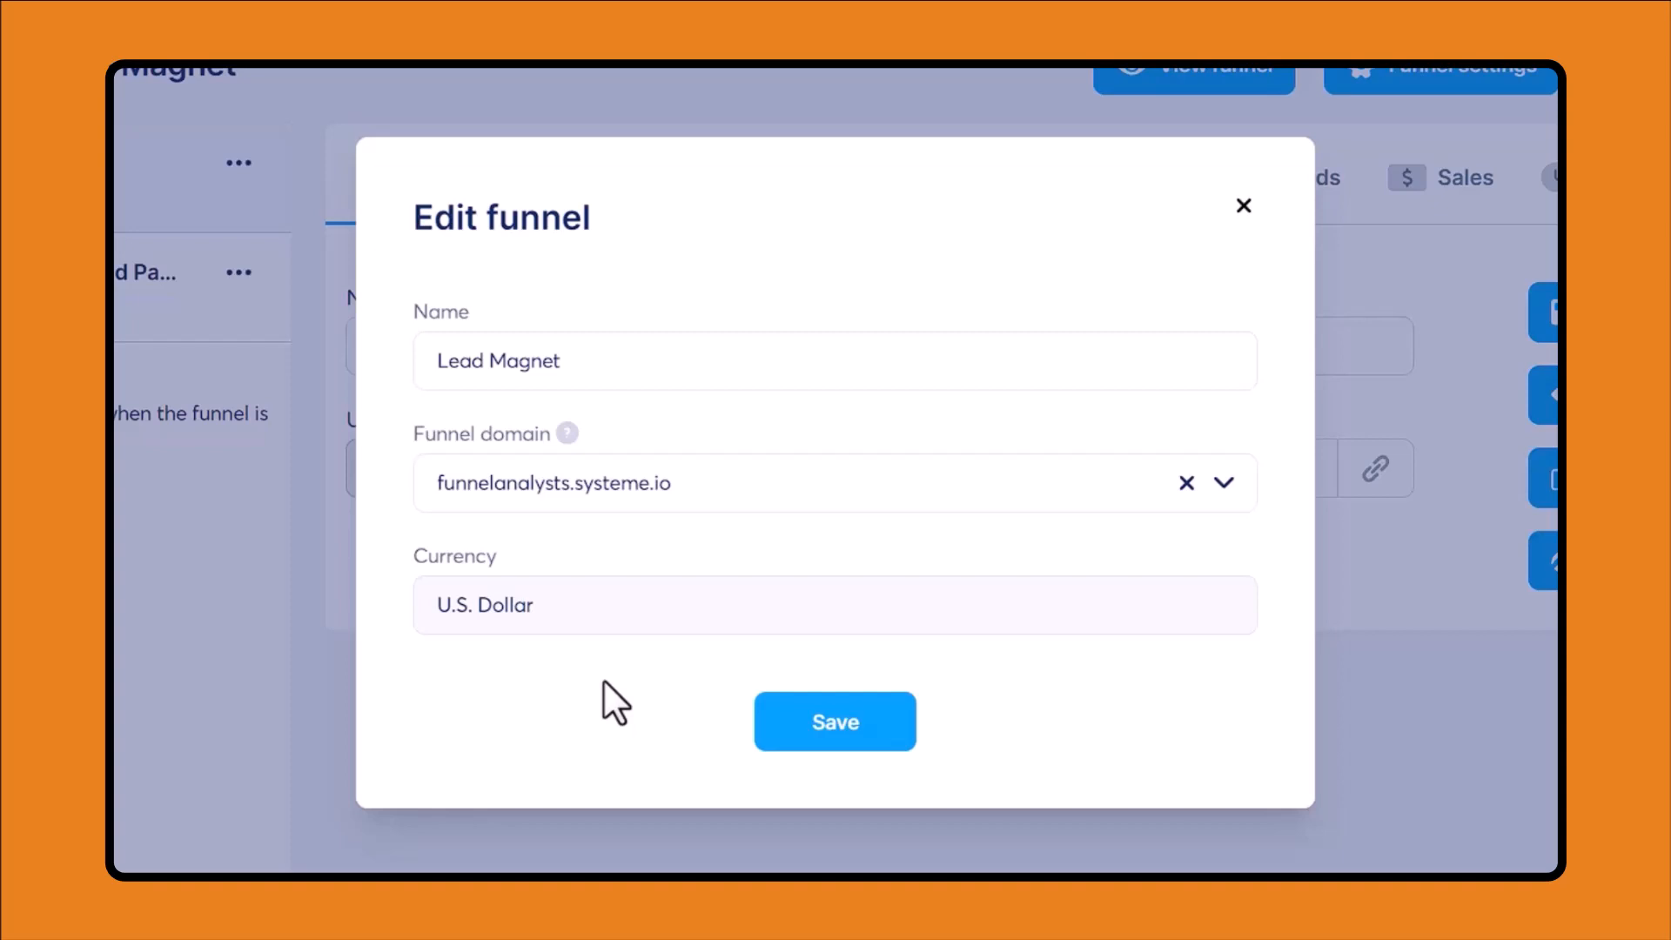
click(835, 722)
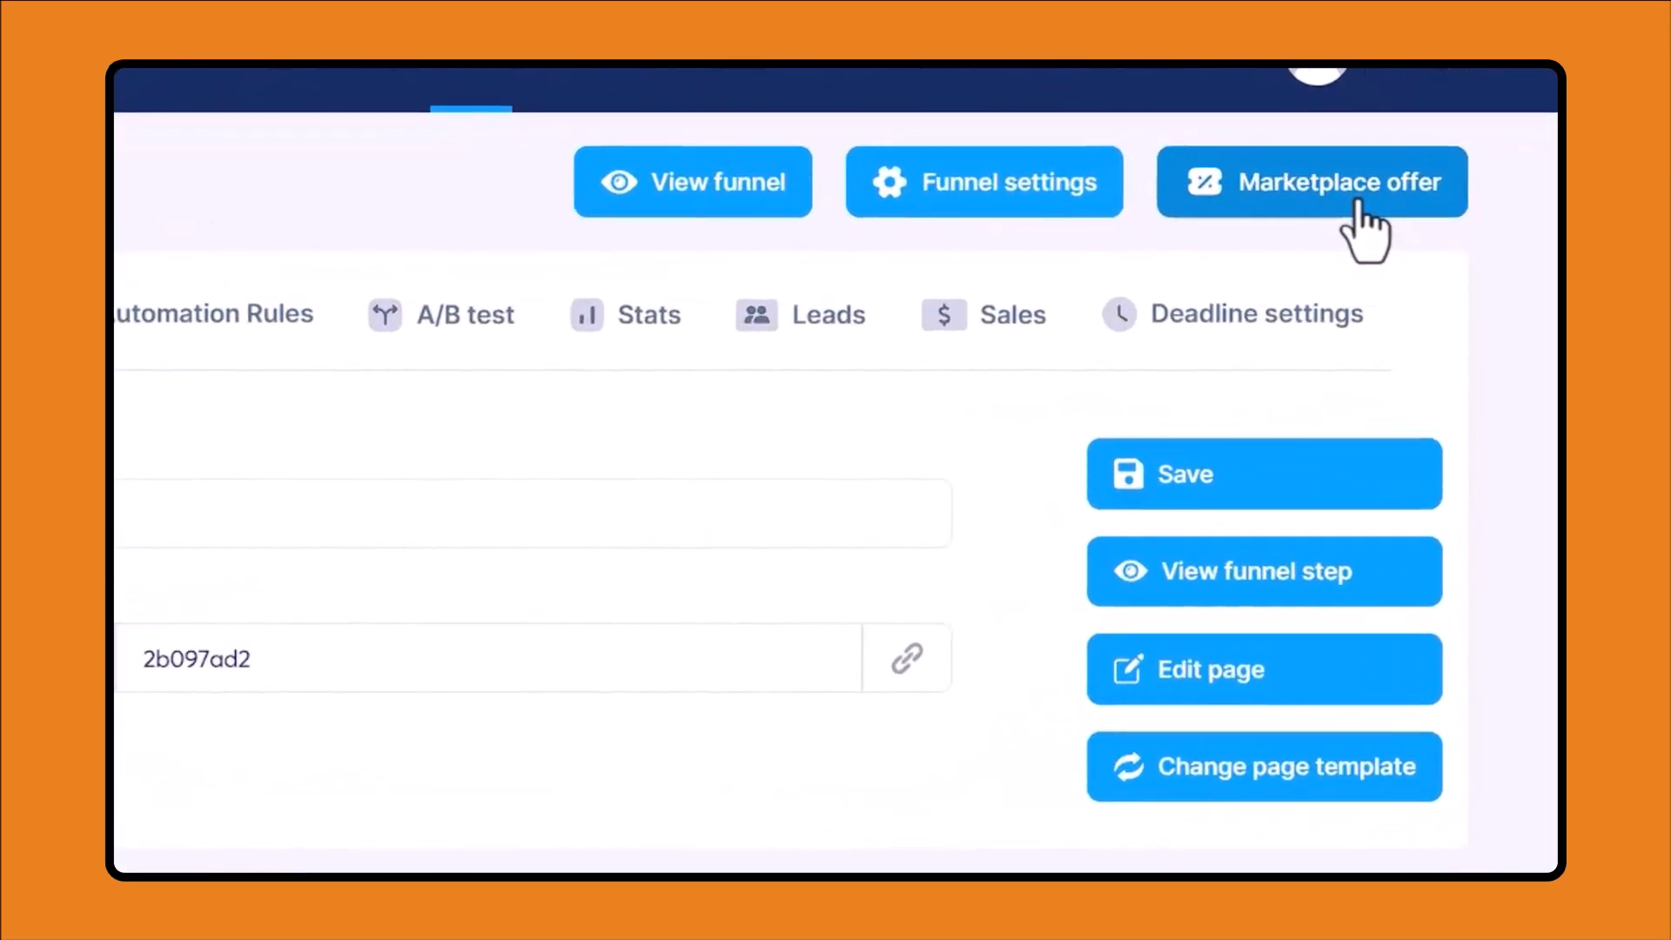
Start a marketplace offer for the Lead Magnet funnel and review its name, description, category and image fields.
click(1363, 207)
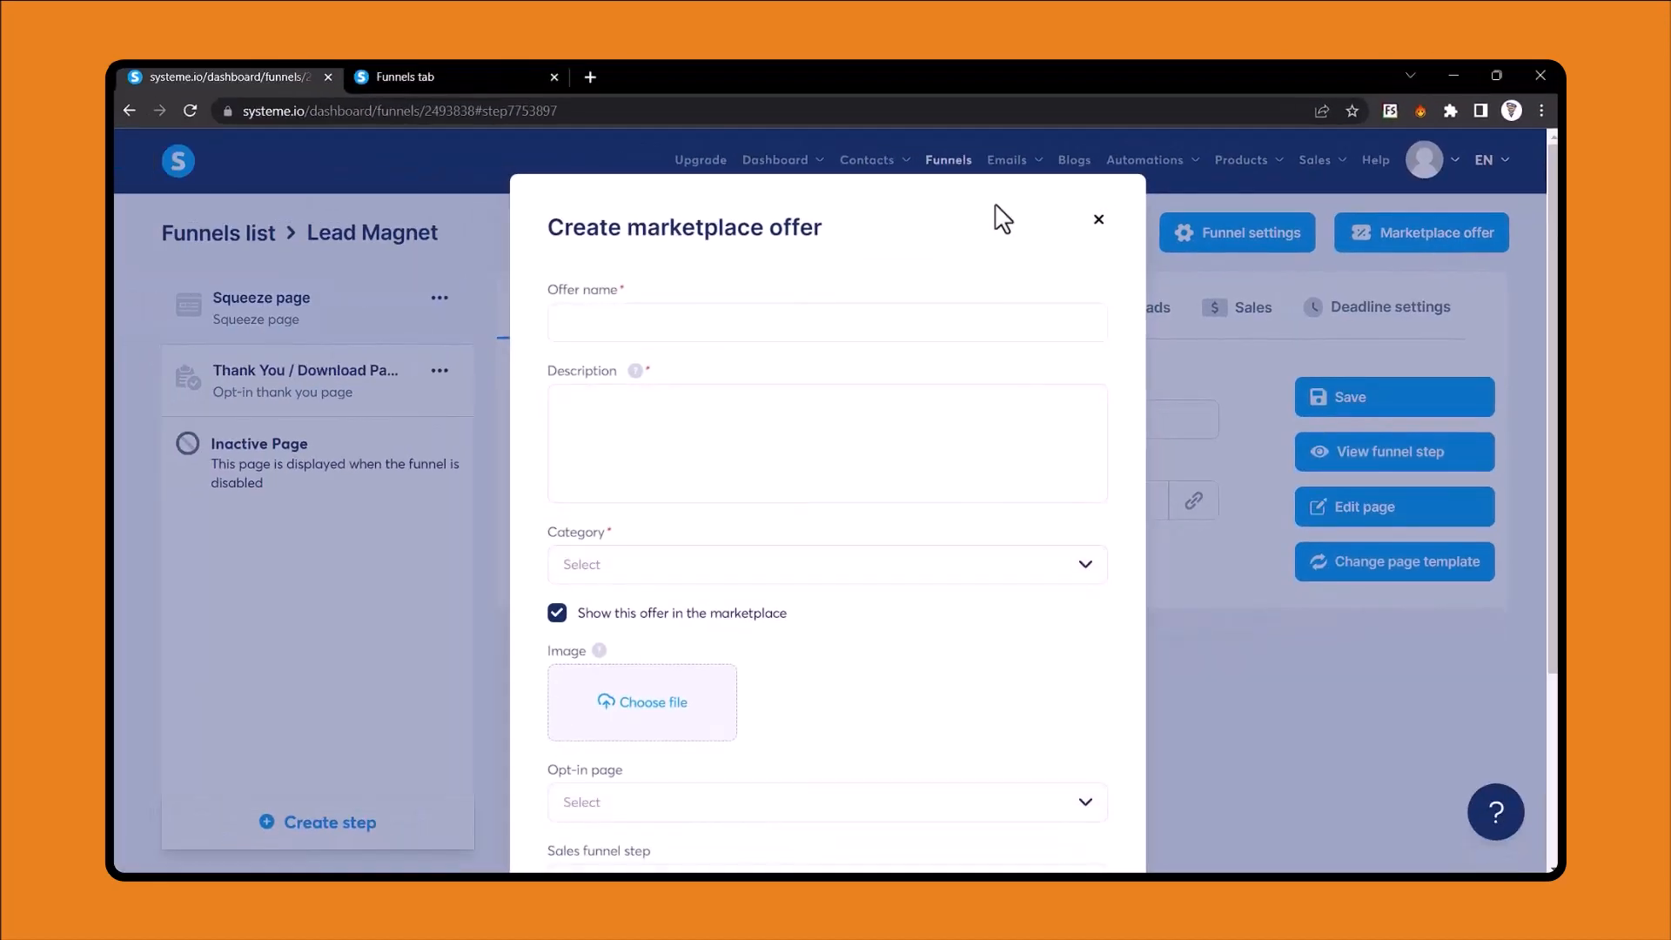
click(654, 327)
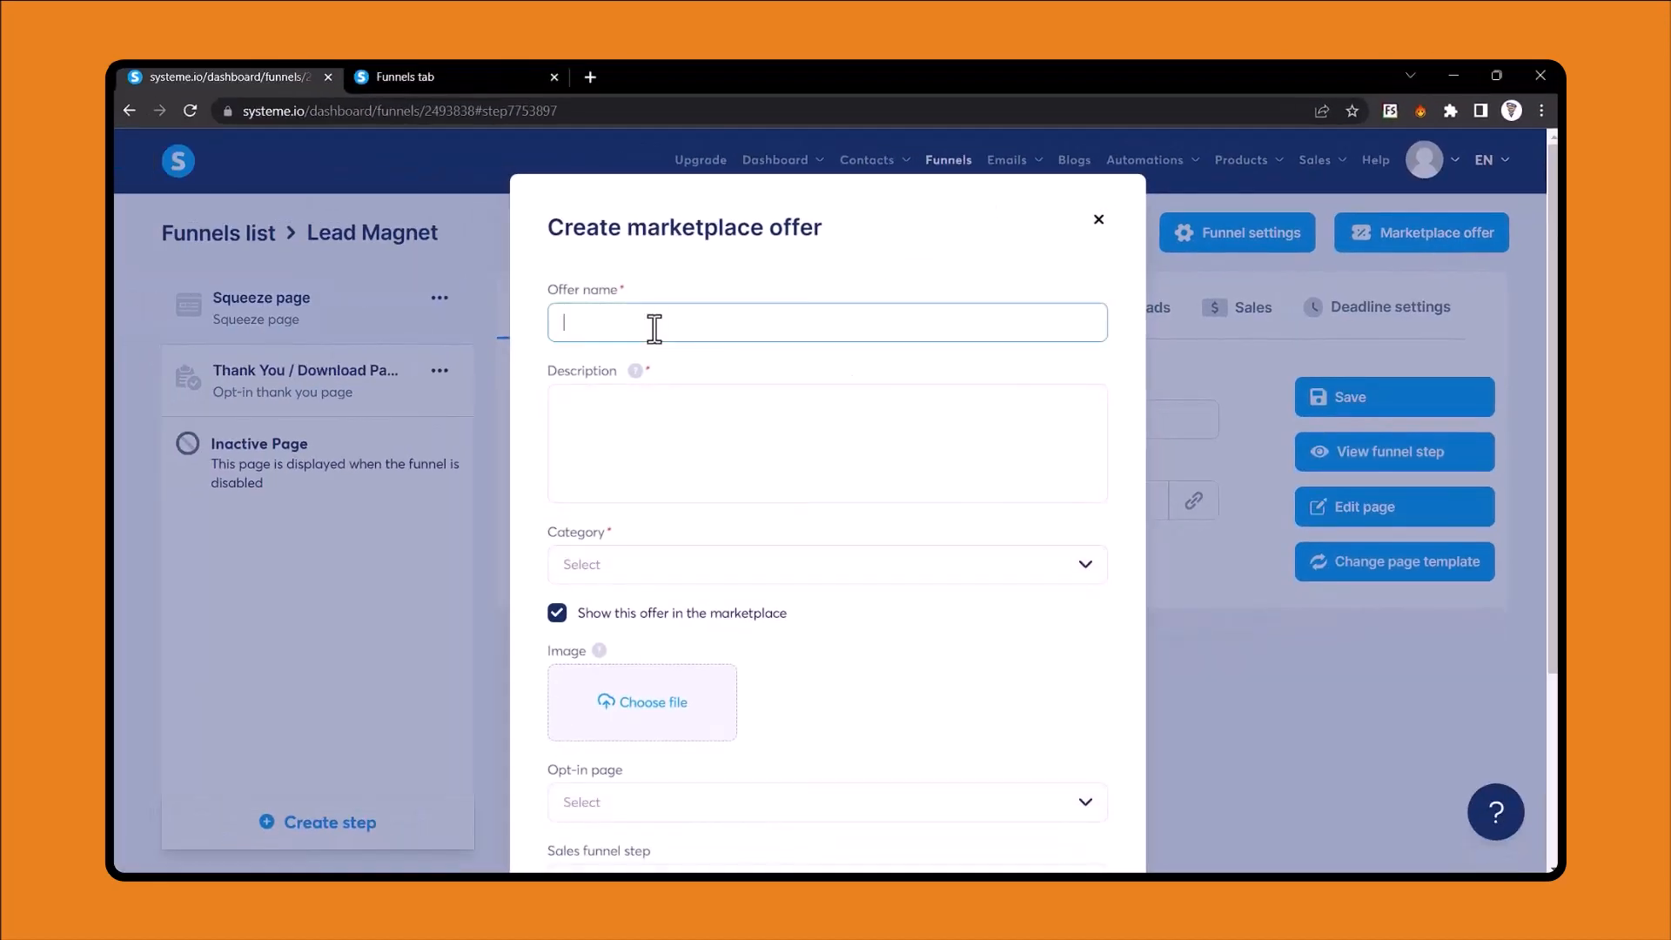
click(637, 400)
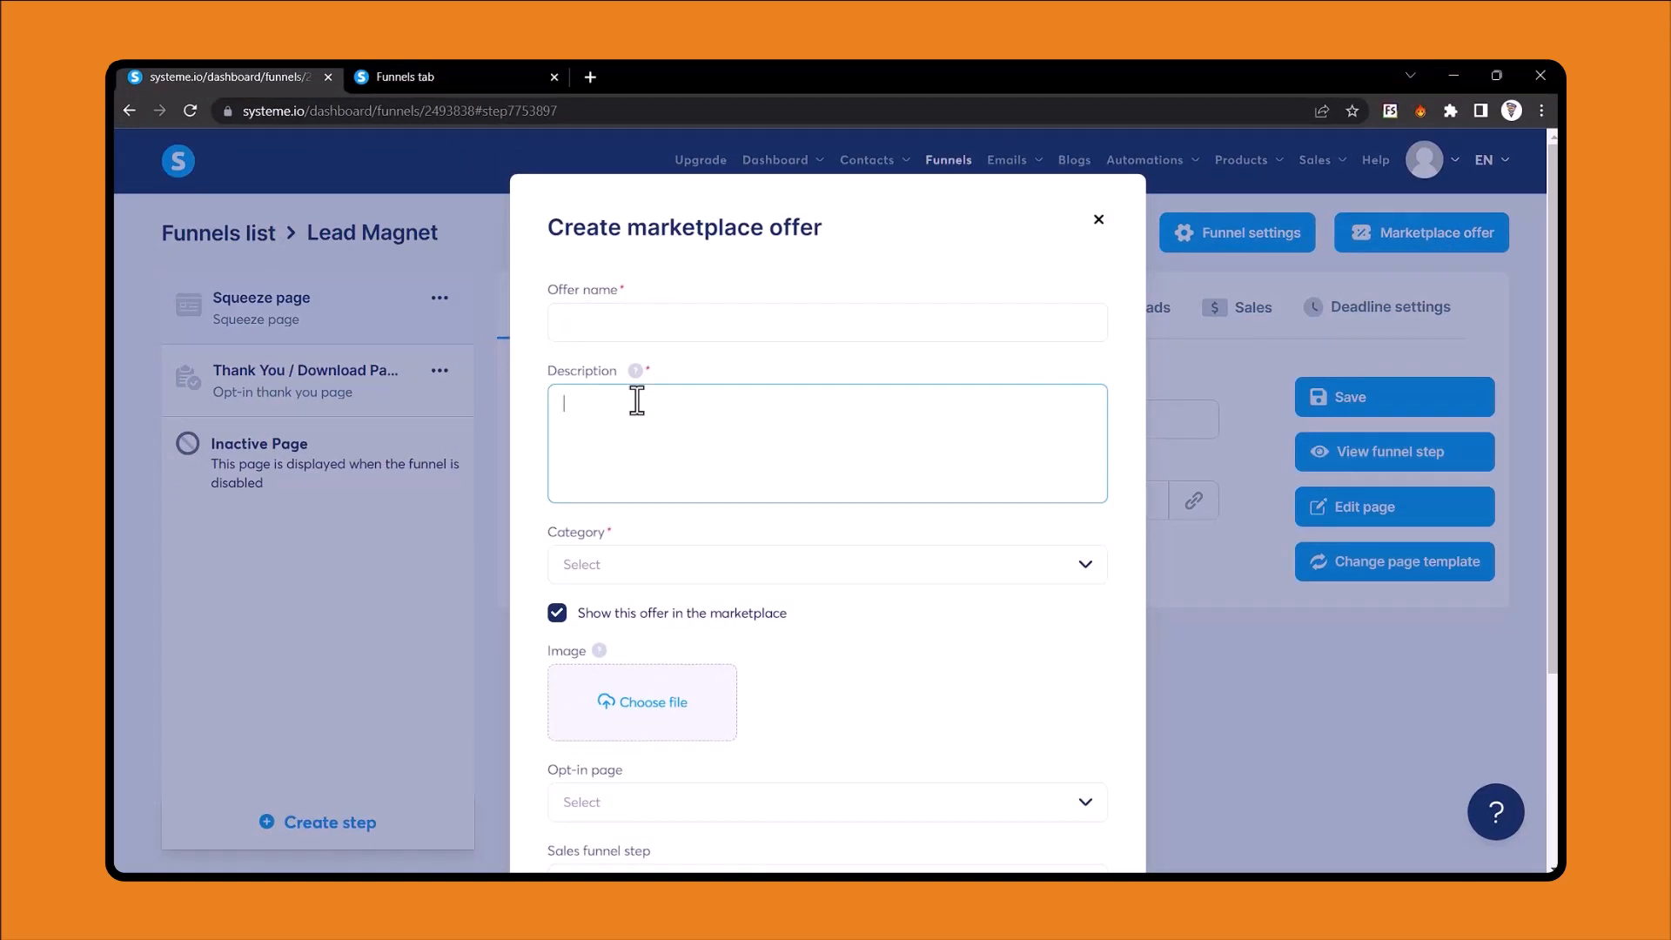
click(662, 564)
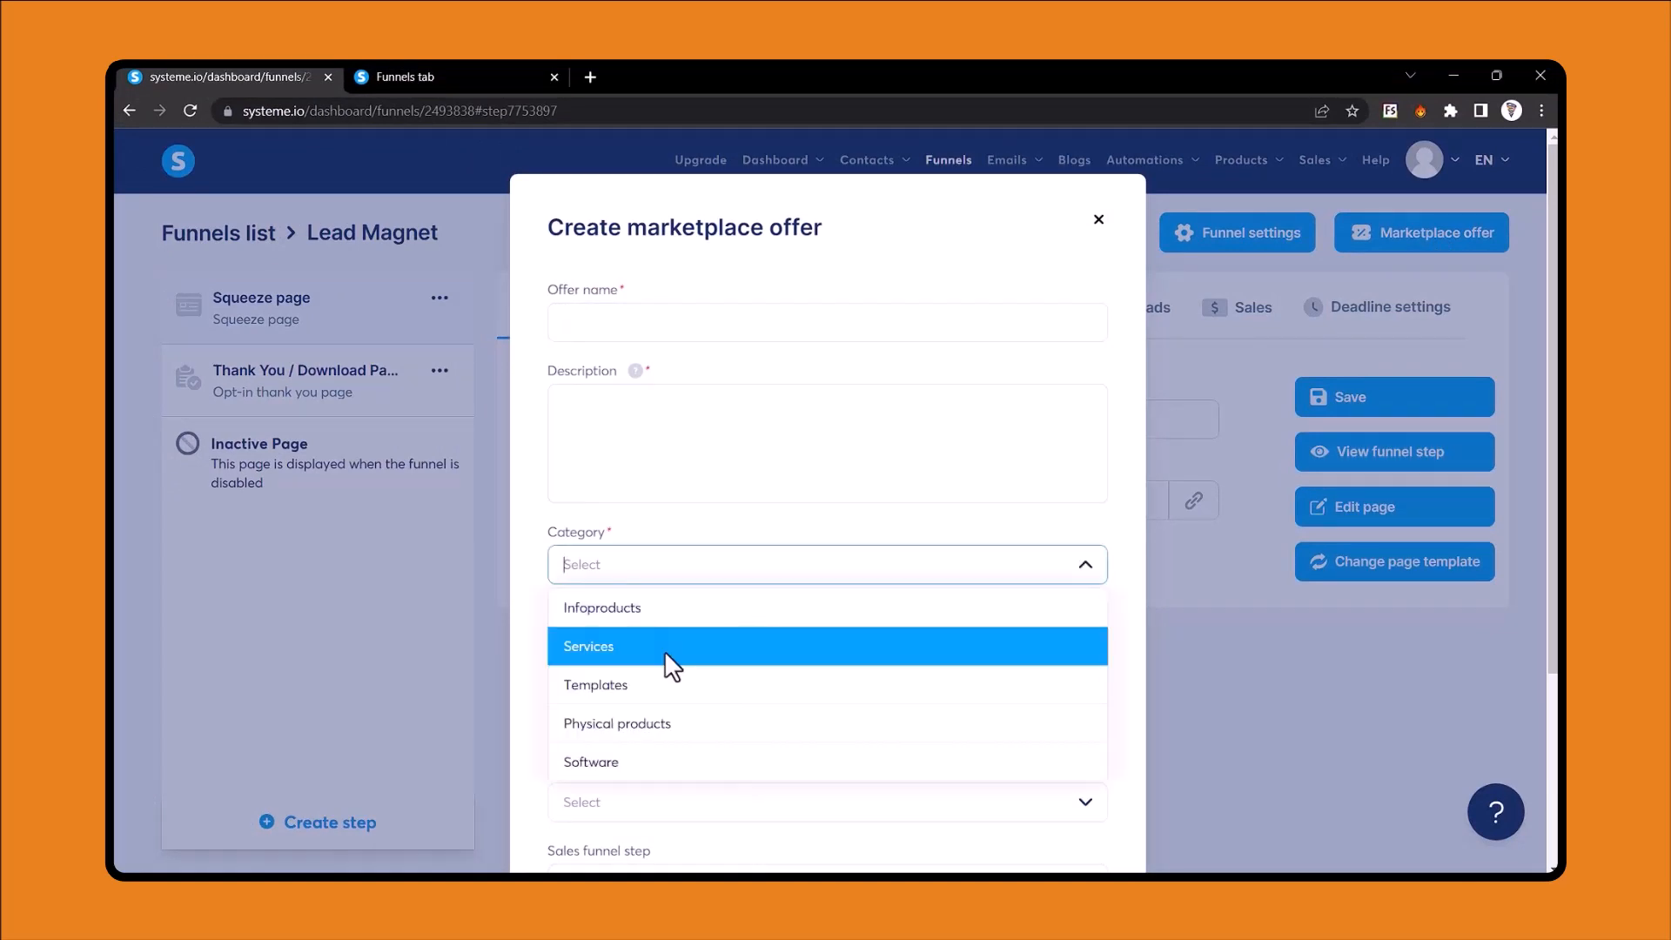
click(672, 571)
scroll(648, 468, down, 3)
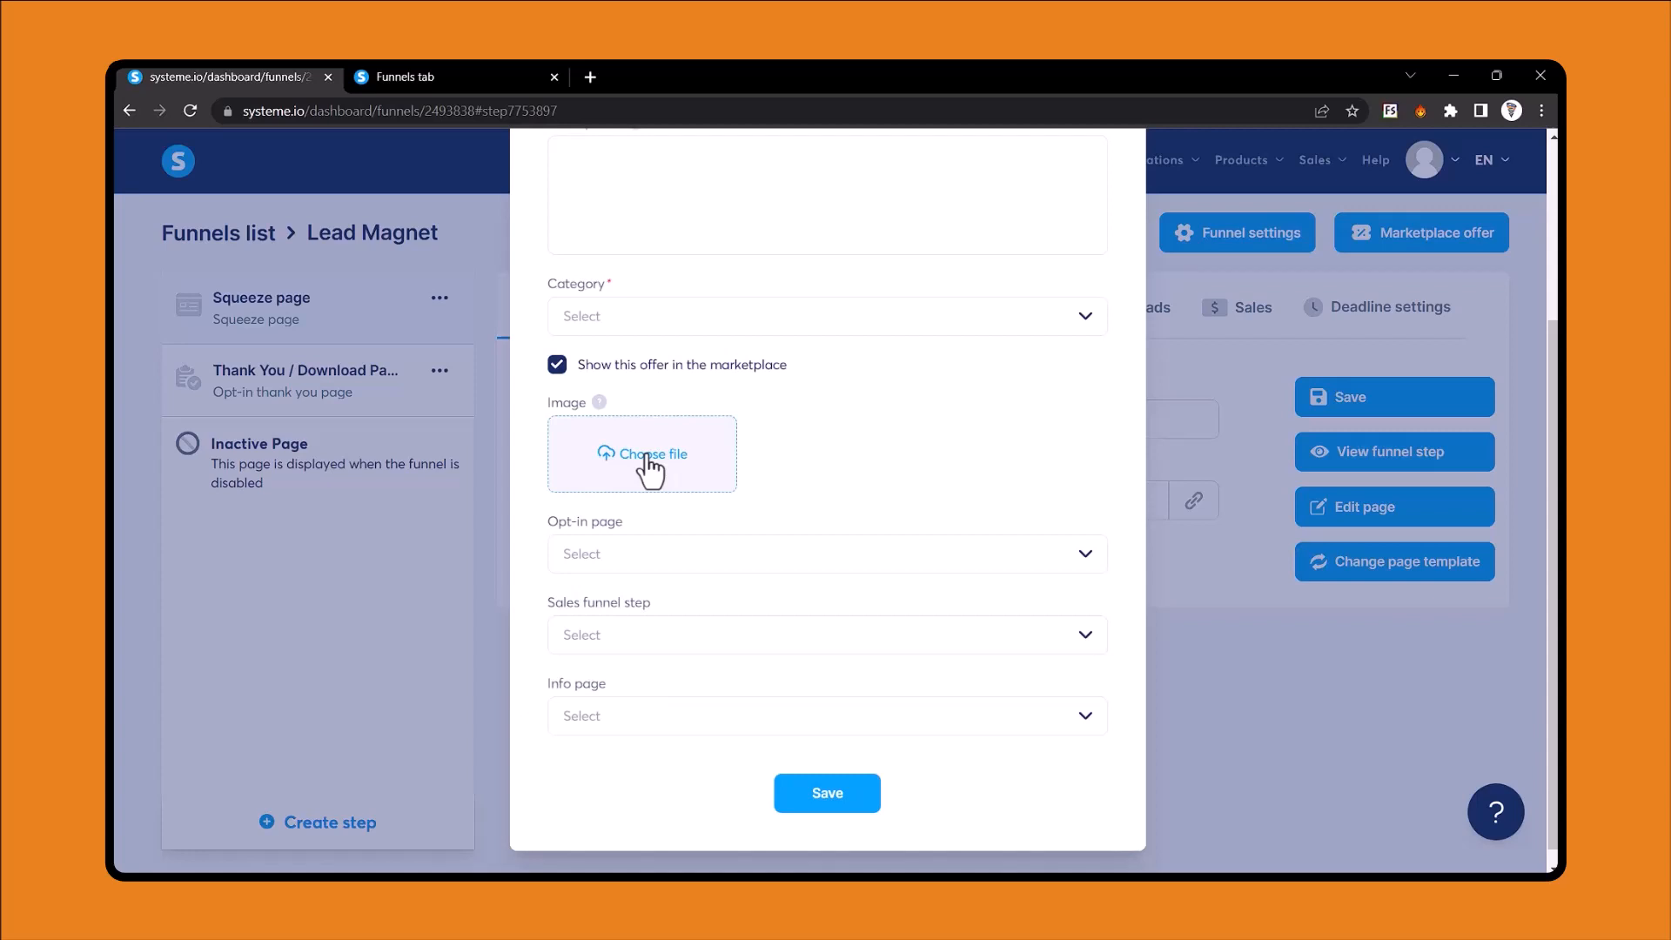
scroll(660, 544, down, 1)
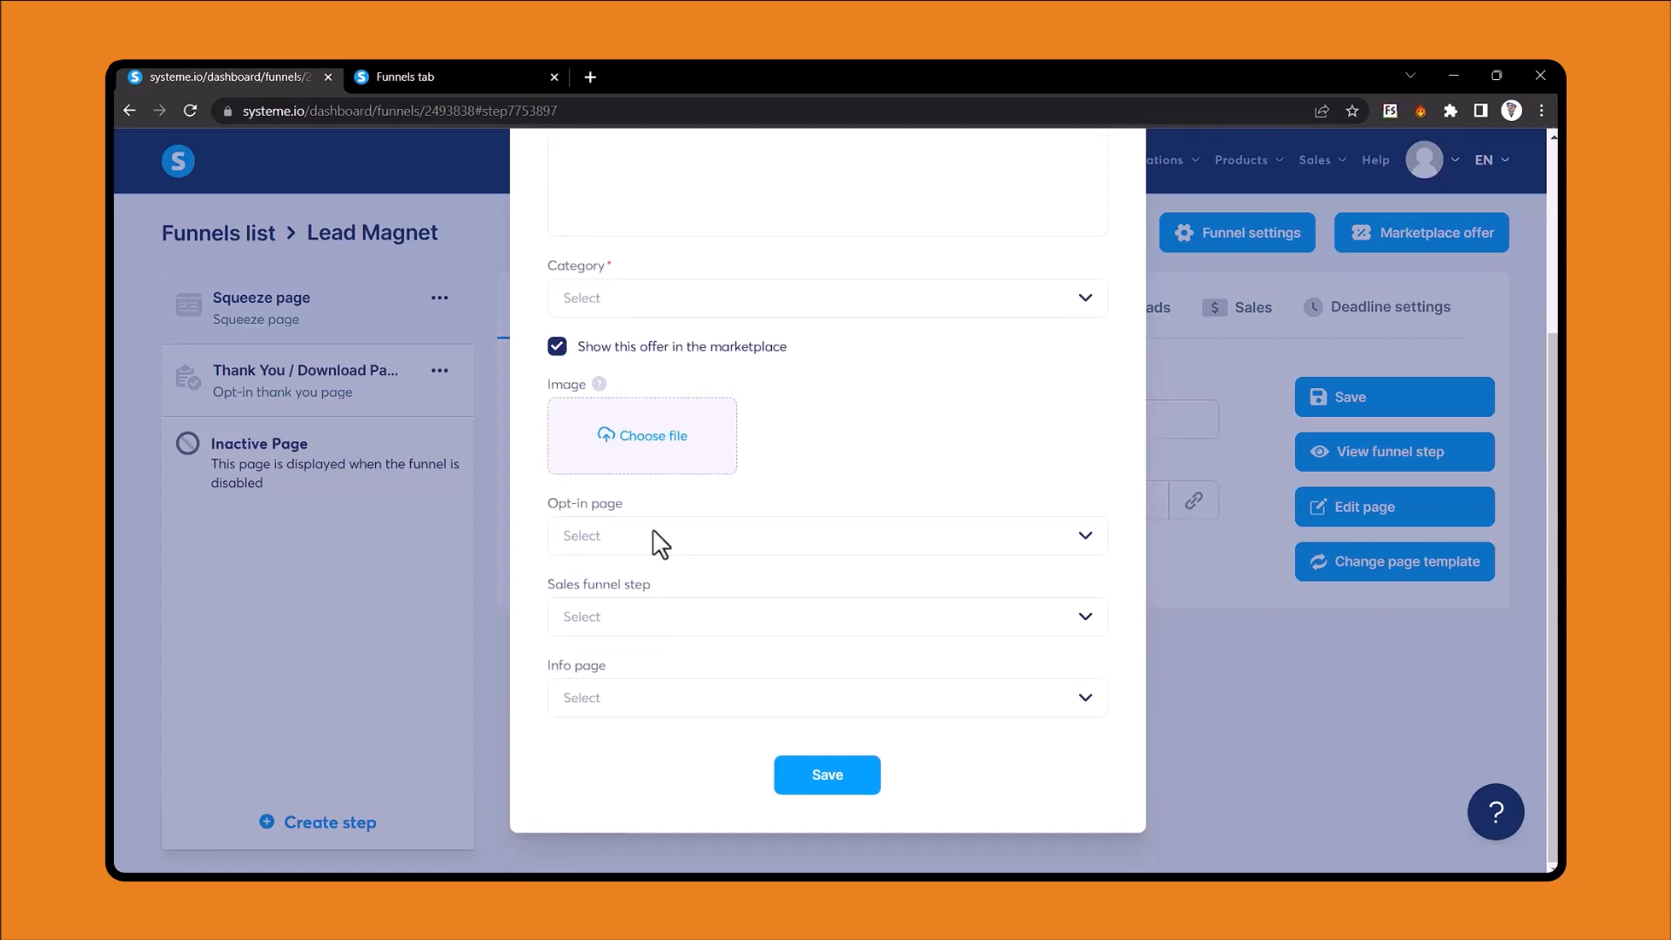
Choose Squeeze page as the marketplace offer's opt-in page, check the sales funnel step field, and submit the offer.
click(660, 544)
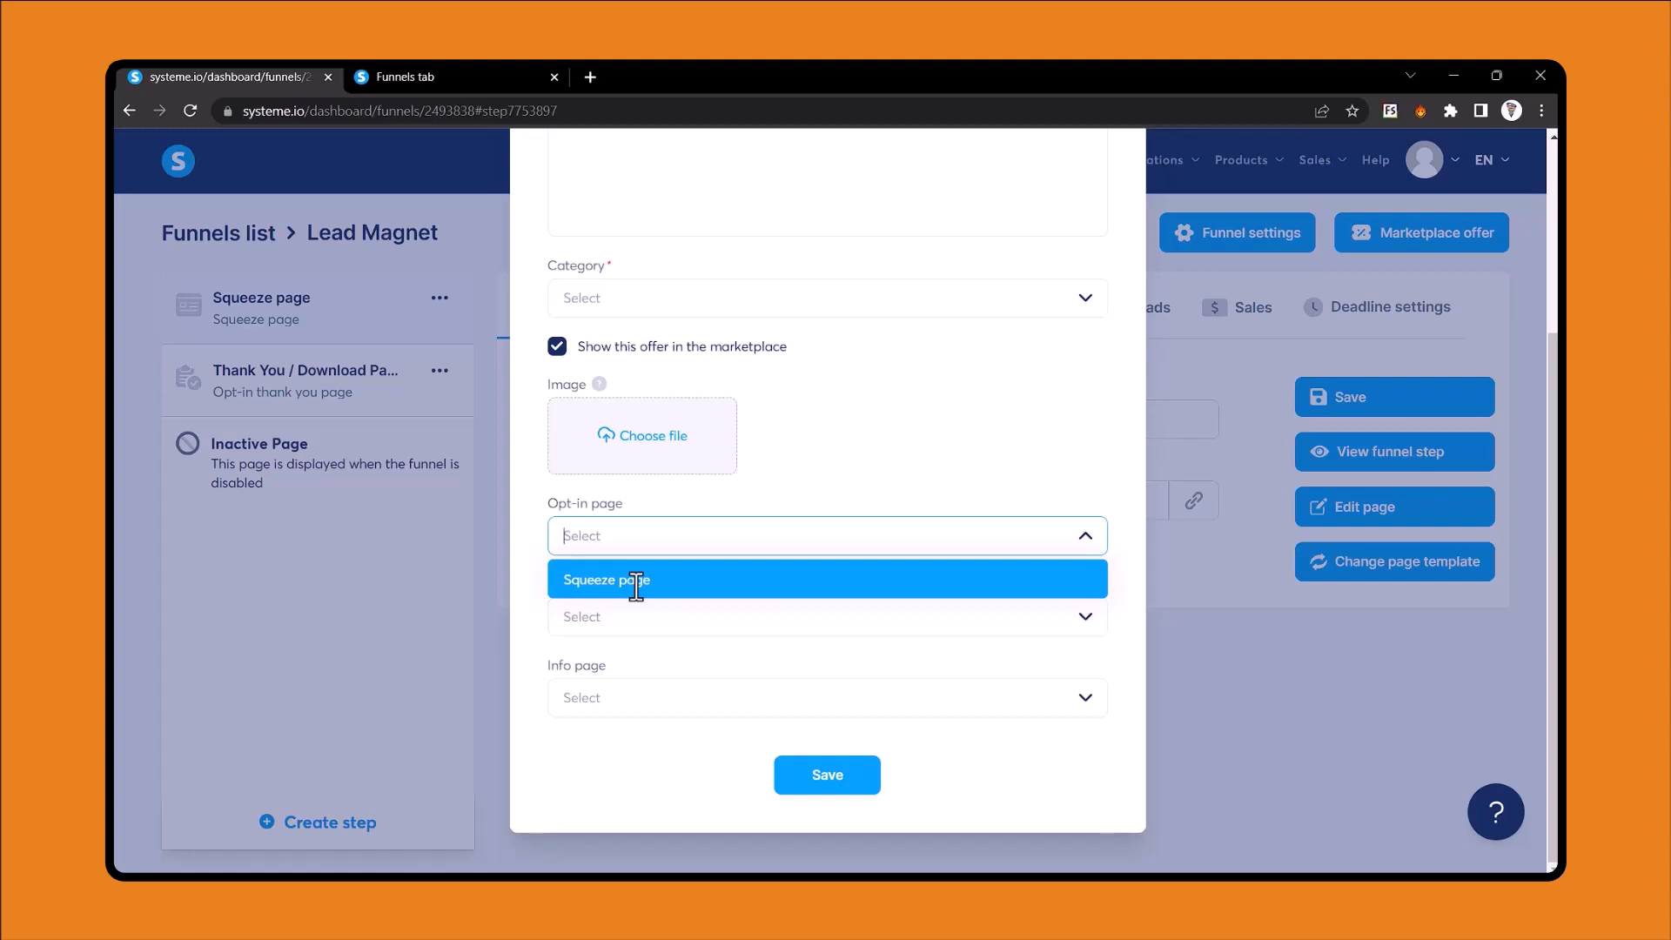
click(636, 582)
click(662, 585)
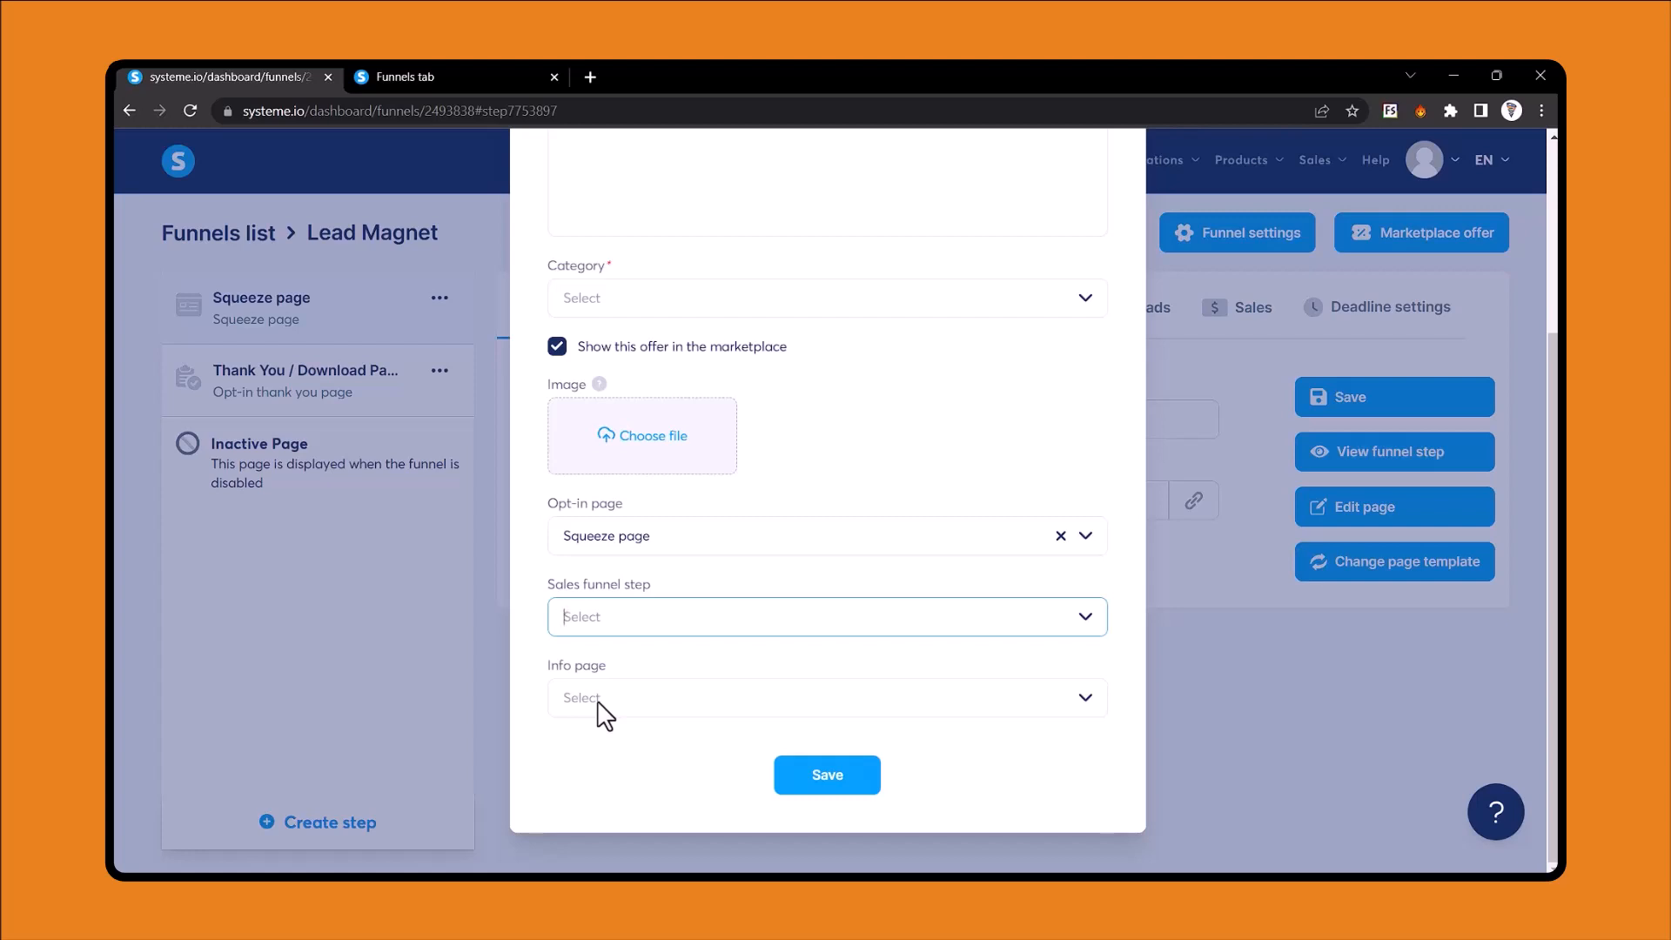
click(829, 778)
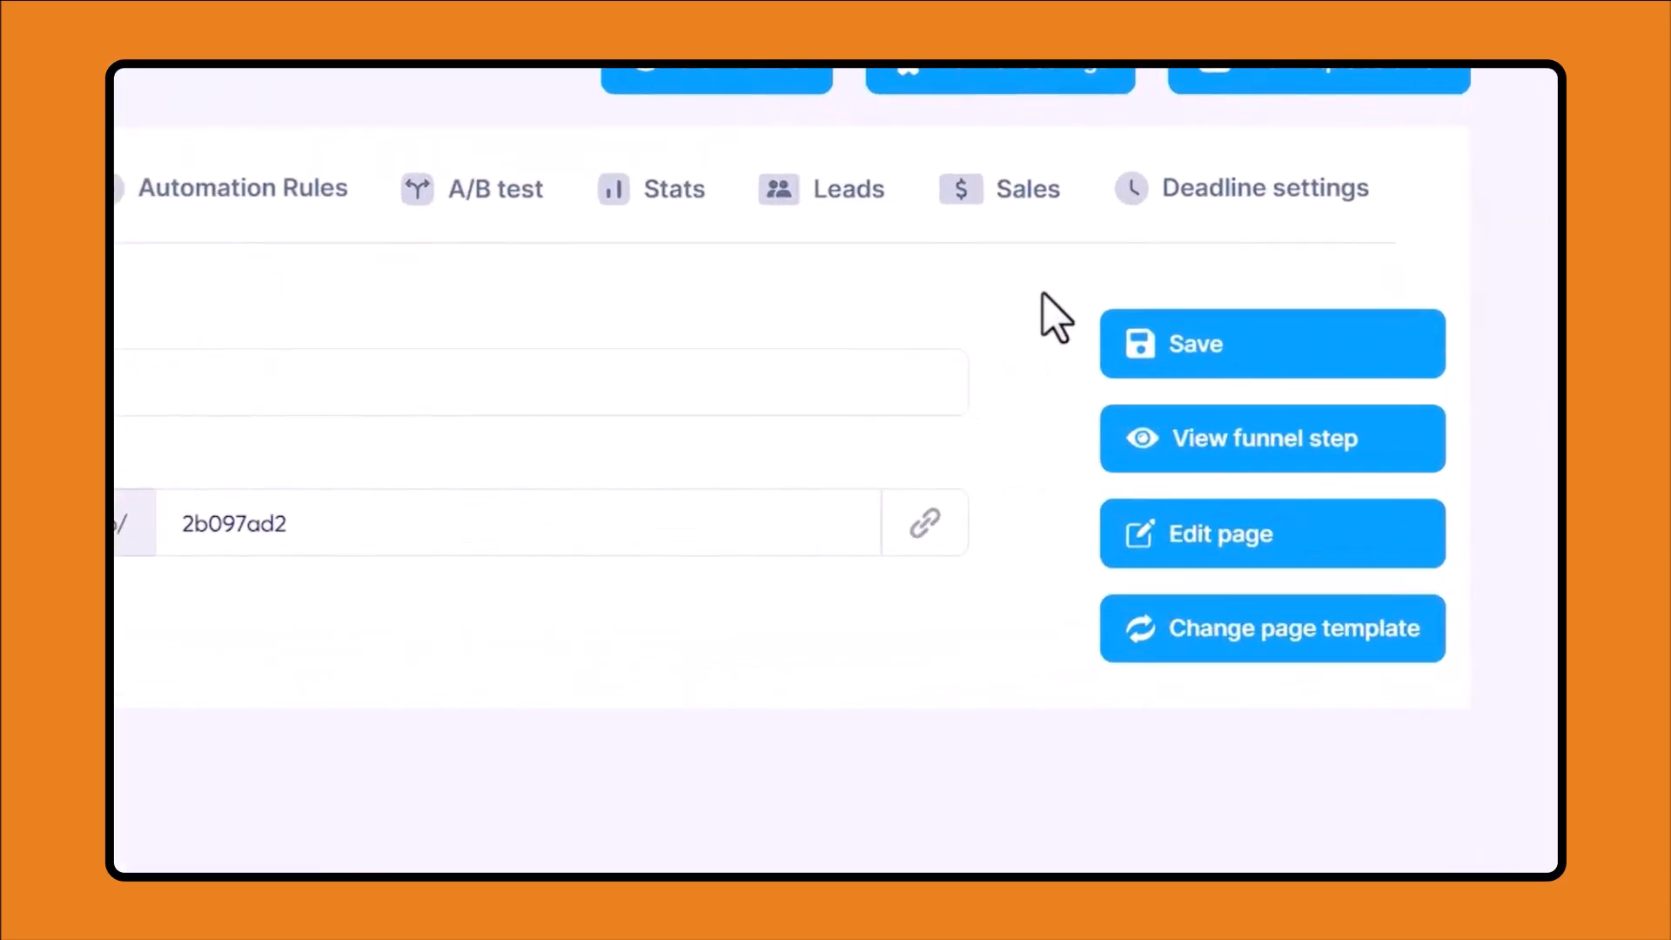
Save the Squeeze page step with squeeze-page as its URL path and view the published page.
click(1160, 326)
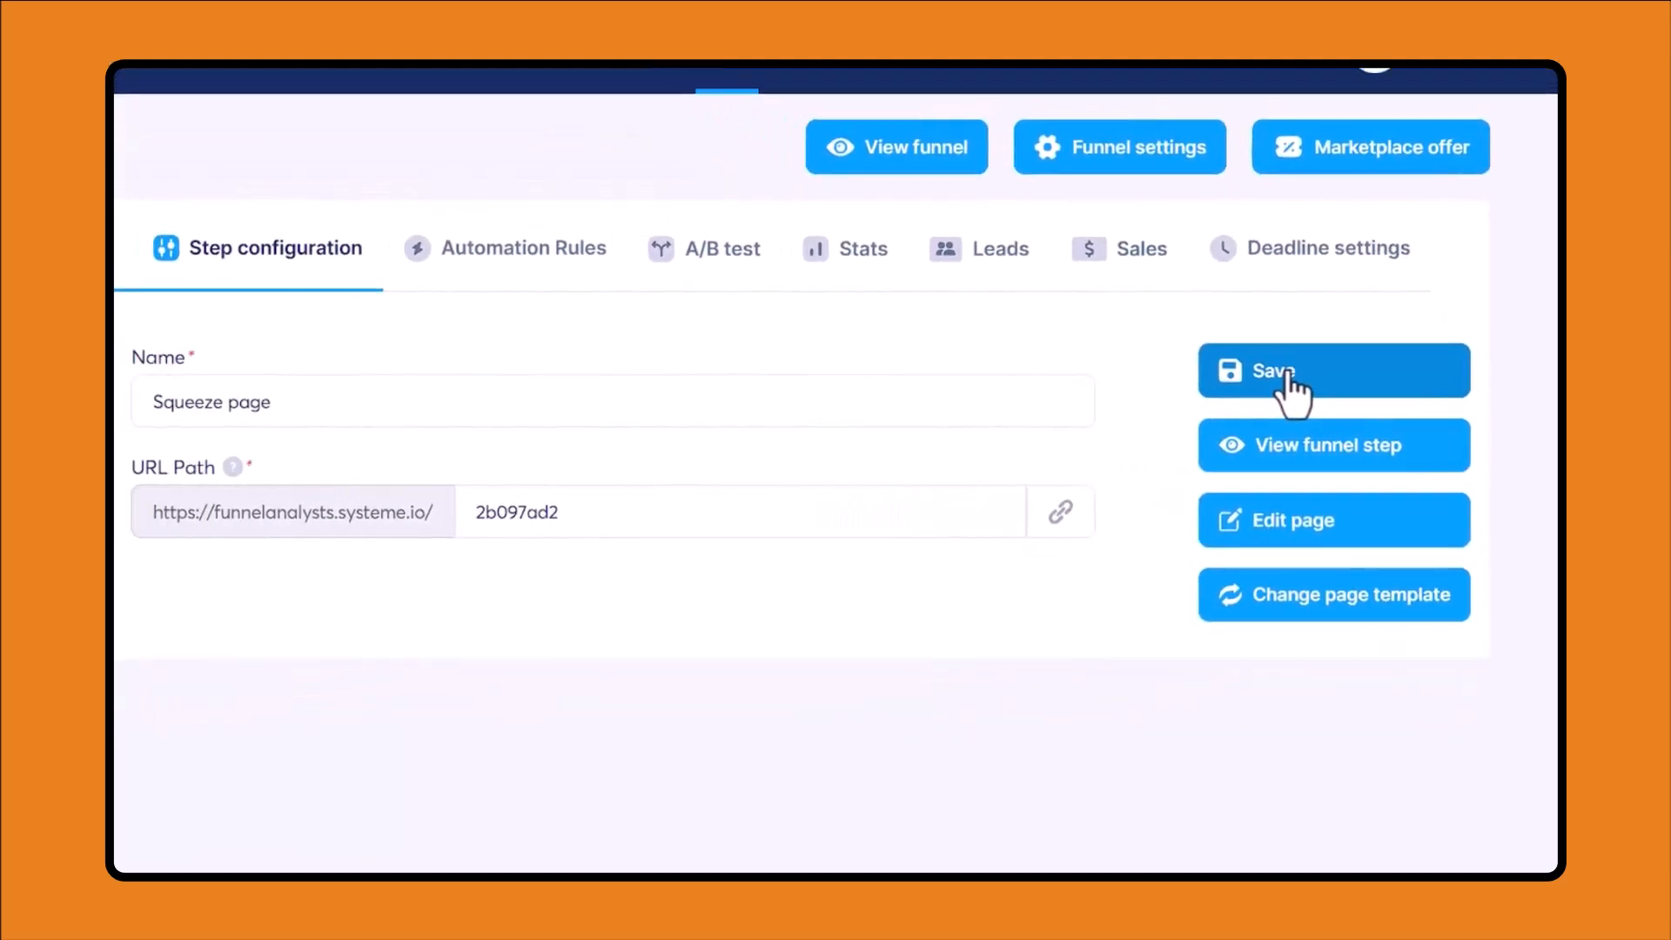
double_click(605, 523)
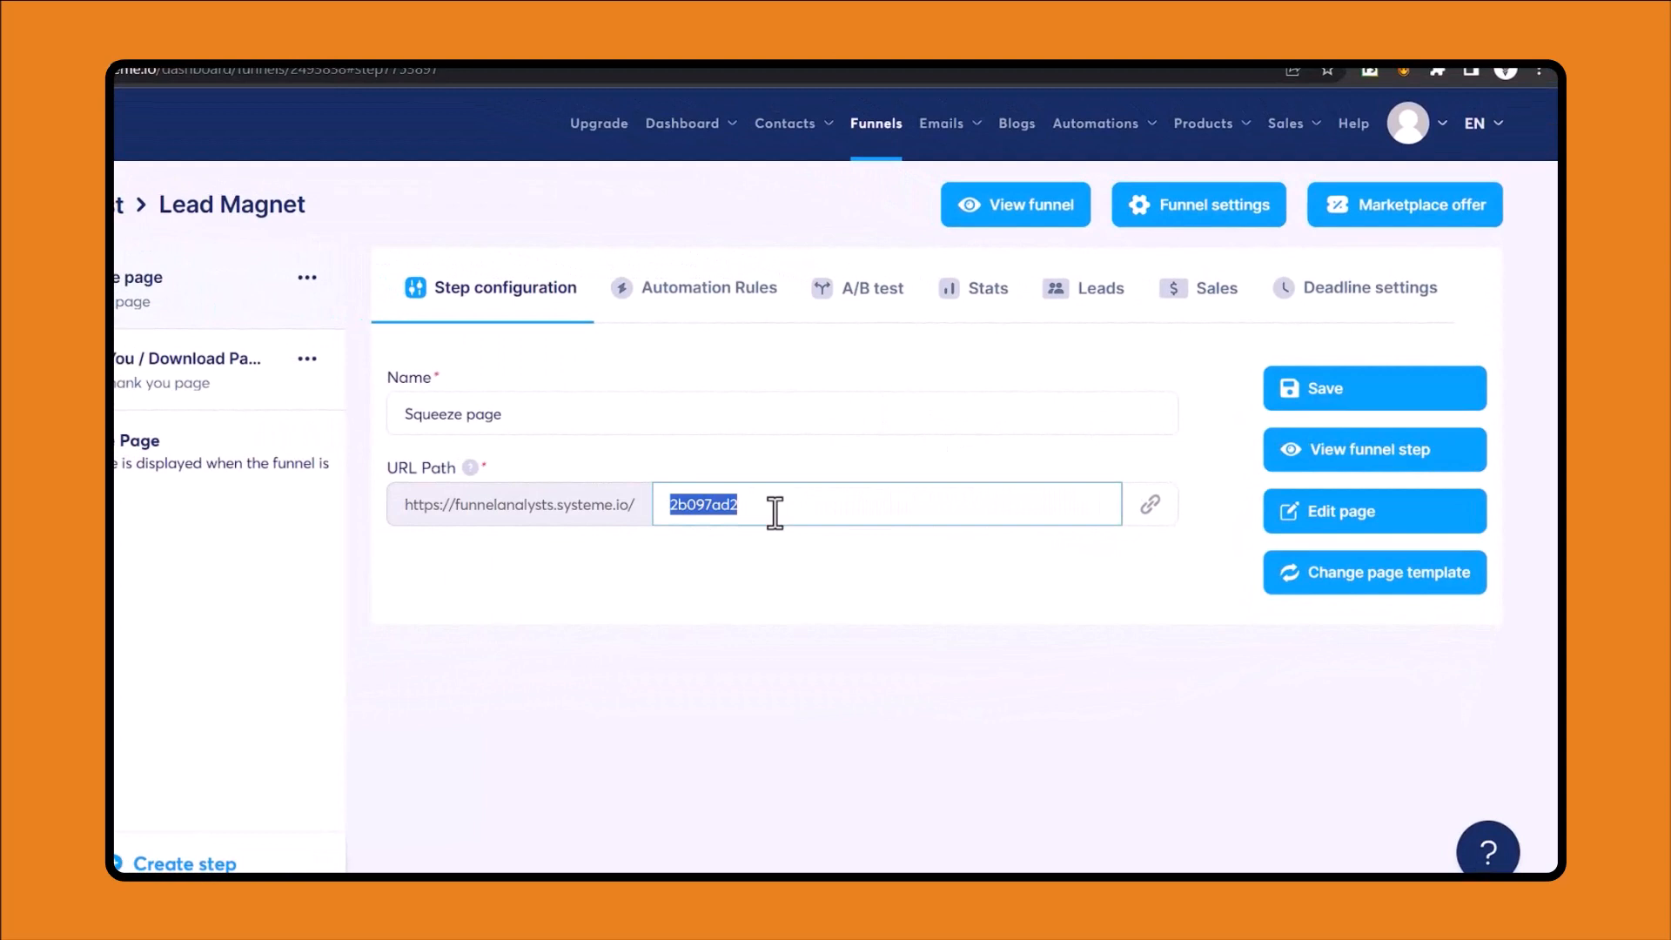
text(squeeze-page)
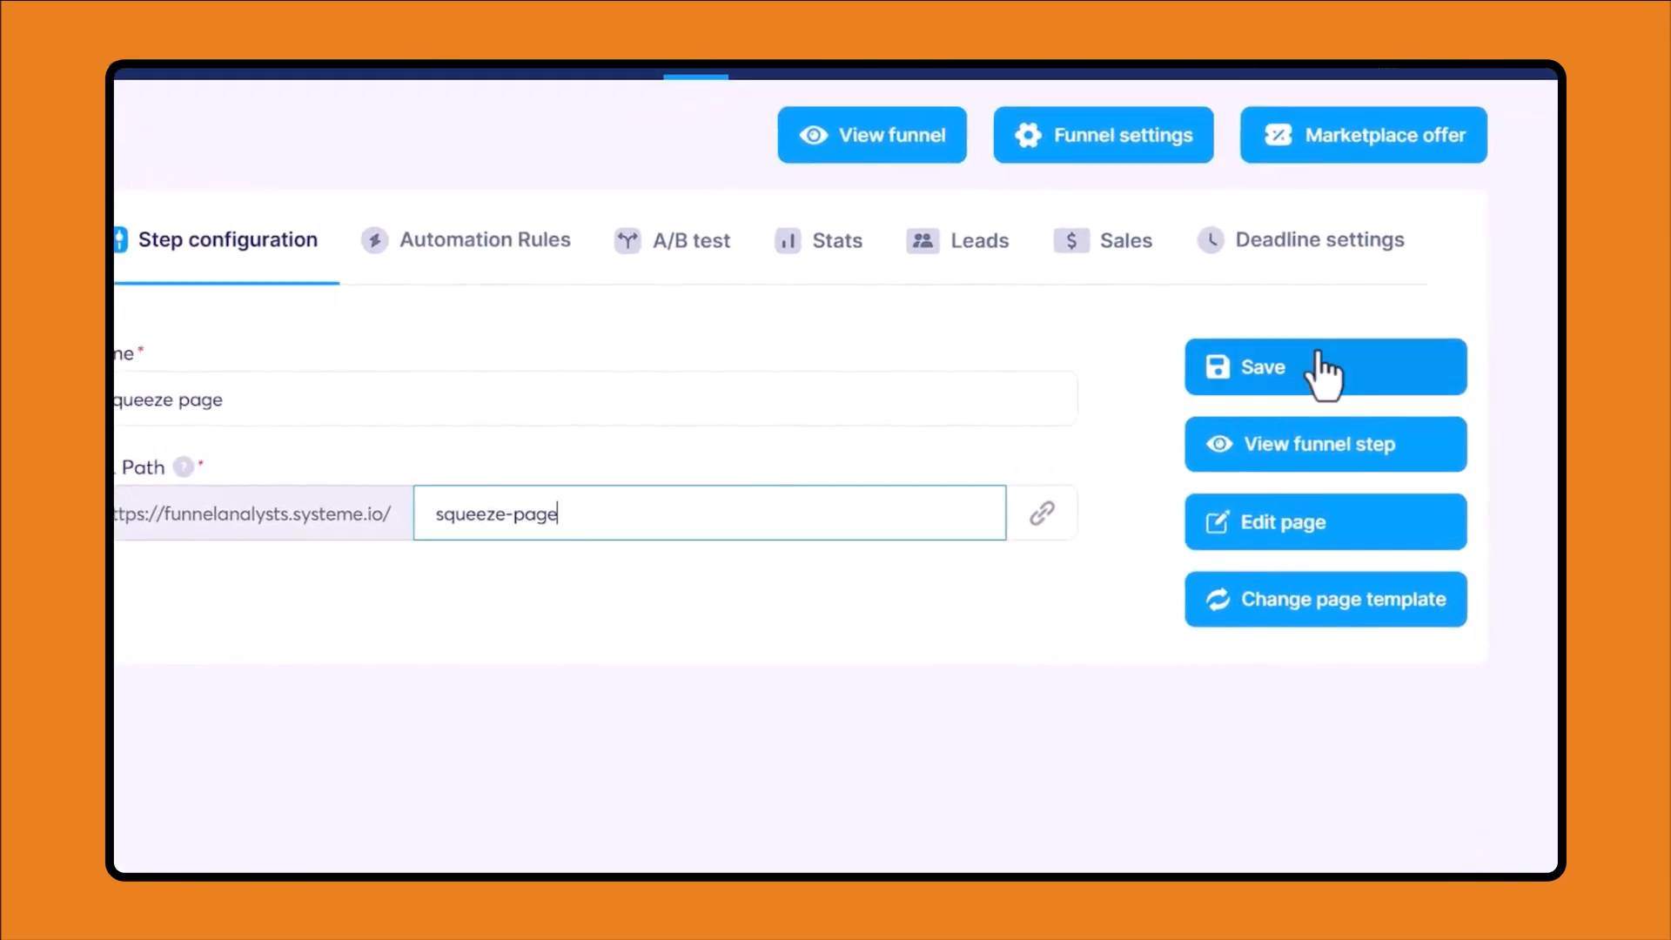
click(1322, 370)
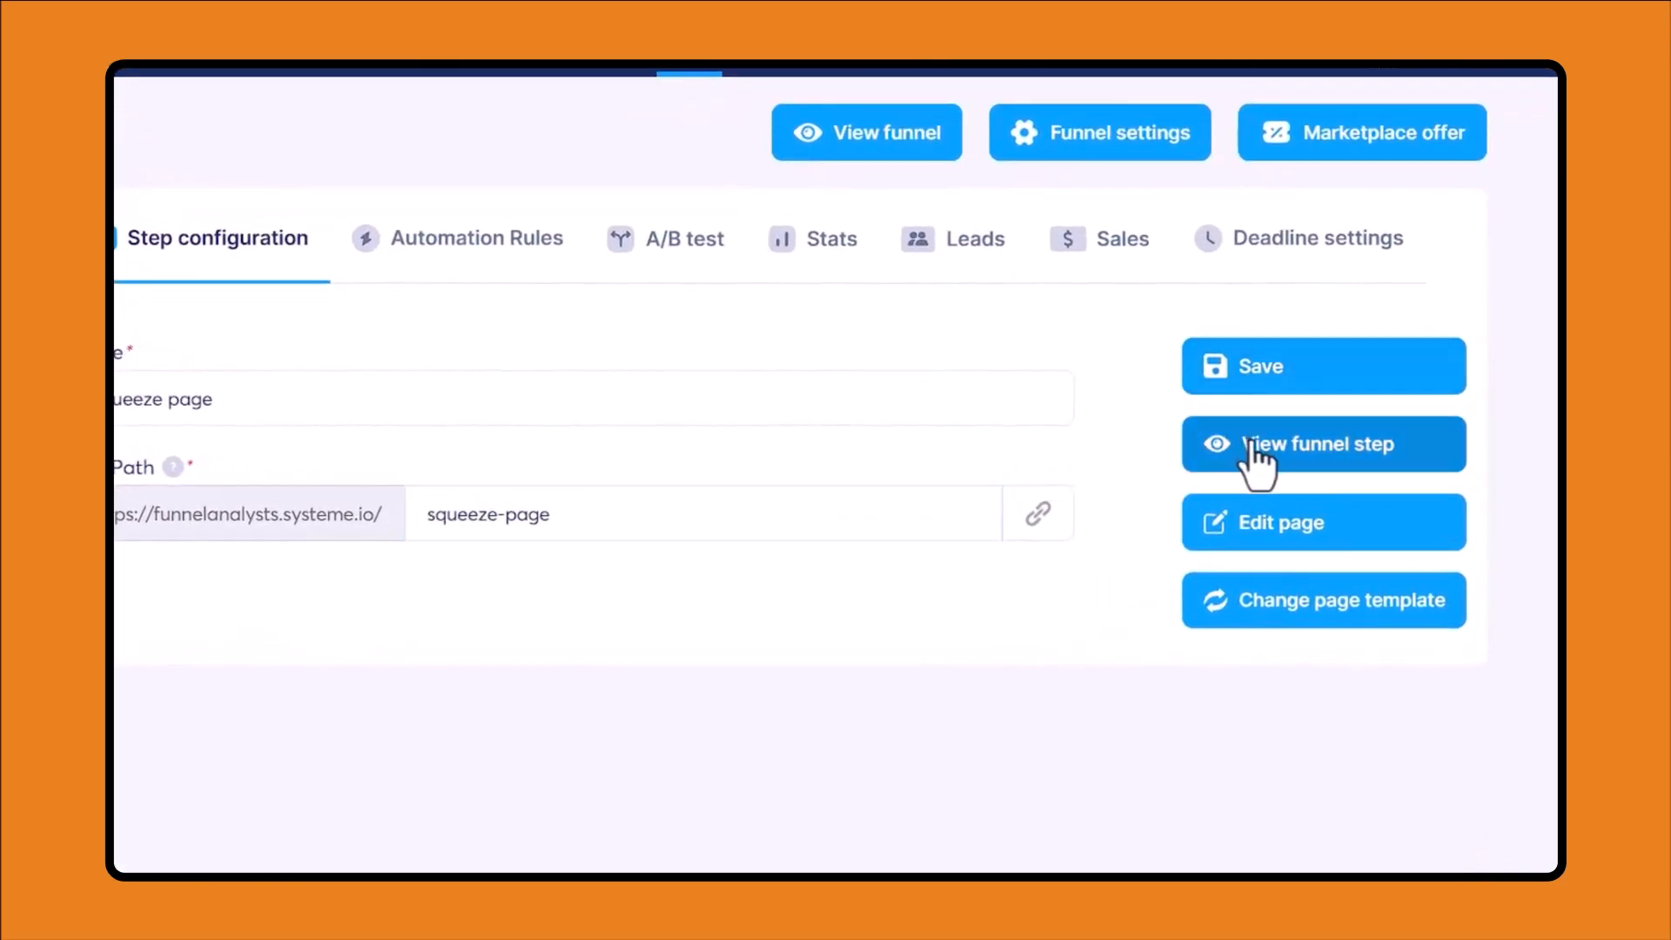
click(1310, 450)
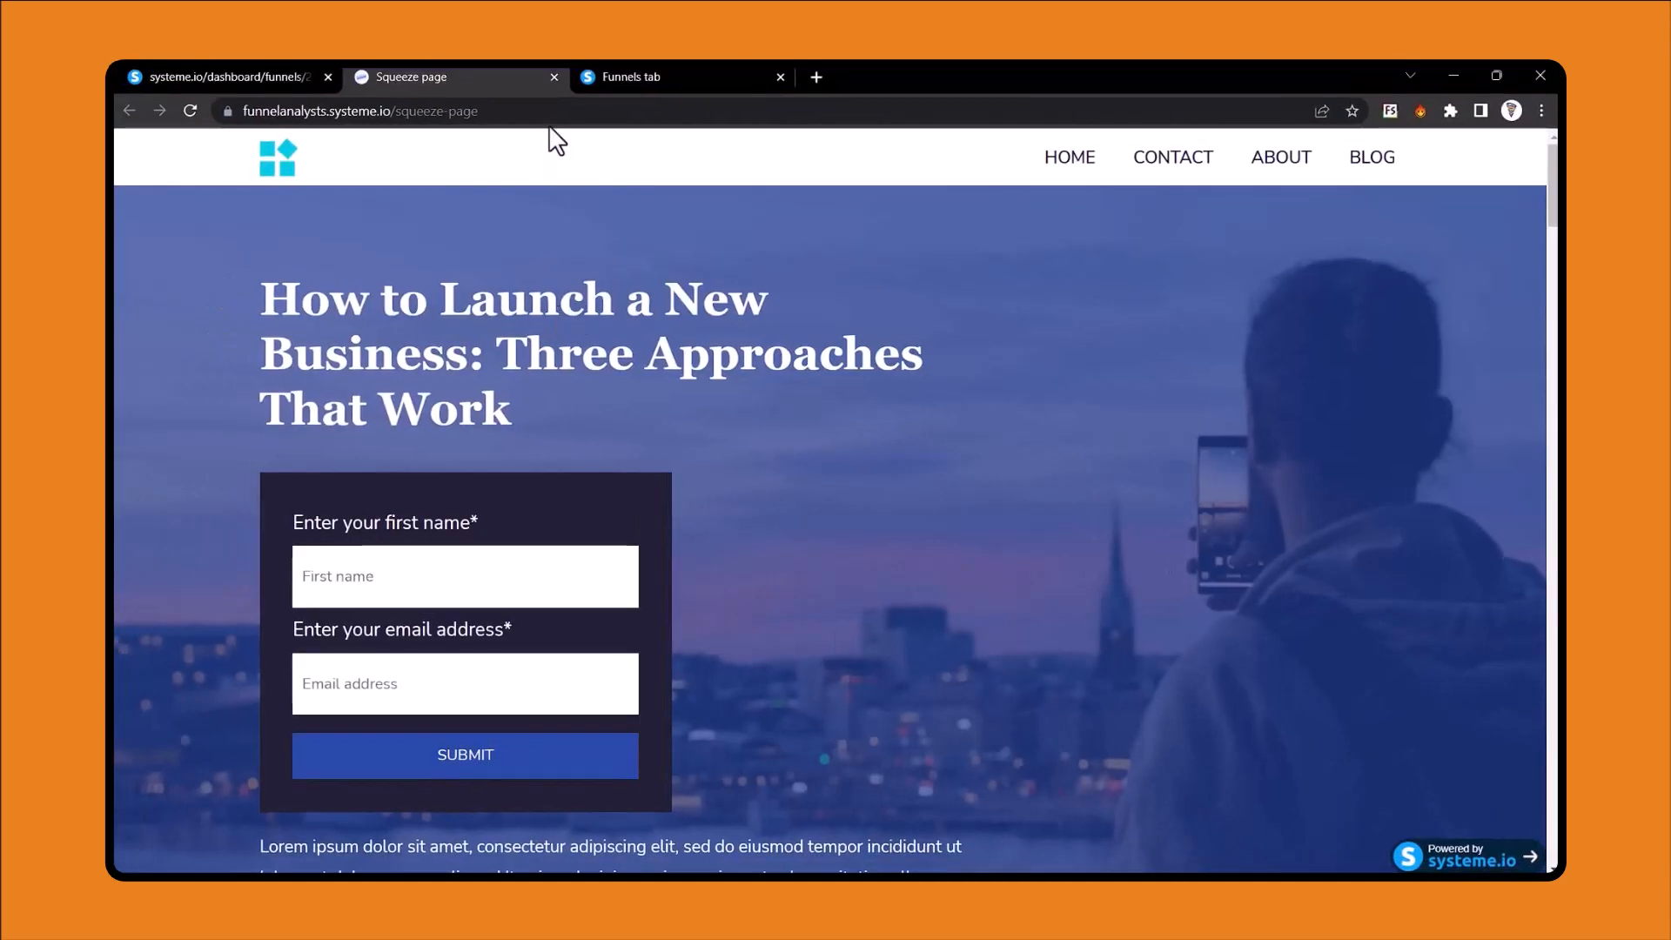
click(554, 76)
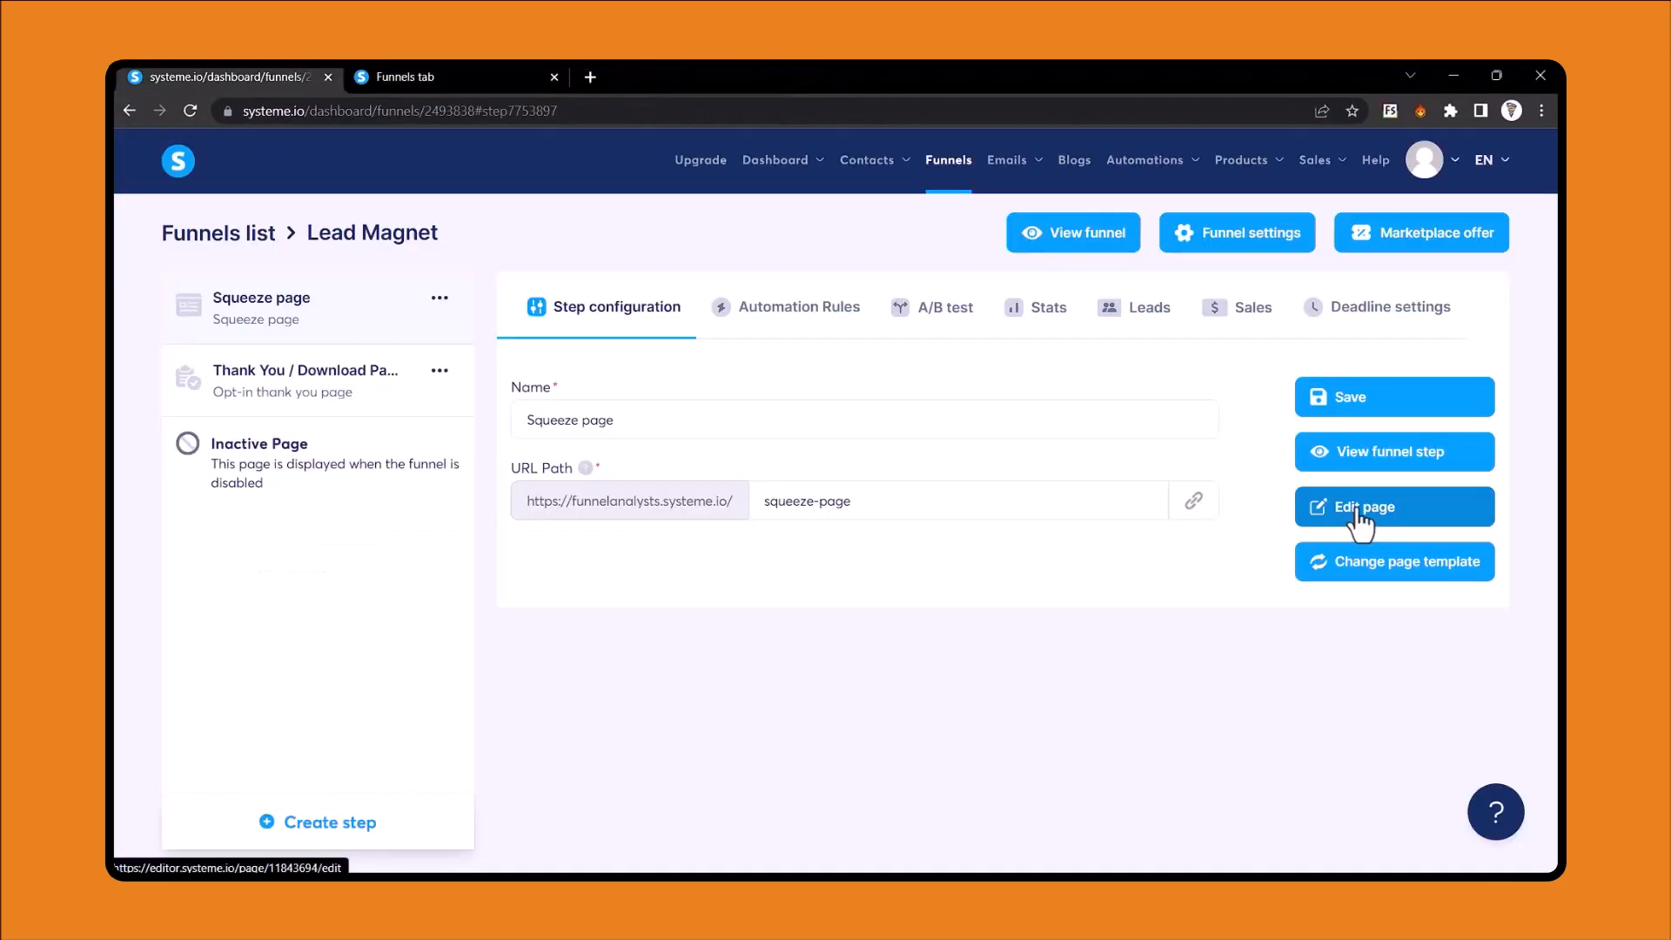